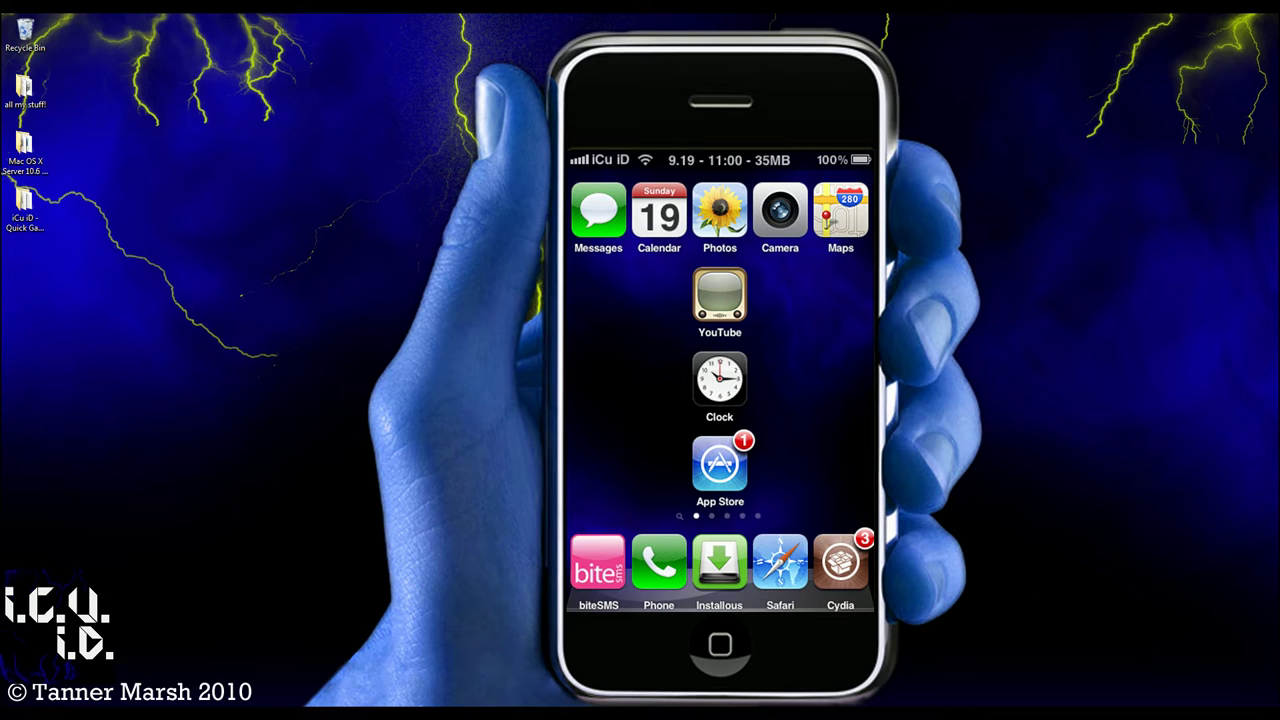
Step: Nudge the iCu iD - Quick GameCenter Install folder window into place on the desktop
{"action": "mouse_move", "coordinate": [25, 222]}
{"action": "left_mouse_down"}
{"action": "mouse_move", "coordinate": [177, 232]}
{"action": "mouse_move", "coordinate": [25, 232]}
{"action": "left_mouse_up"}
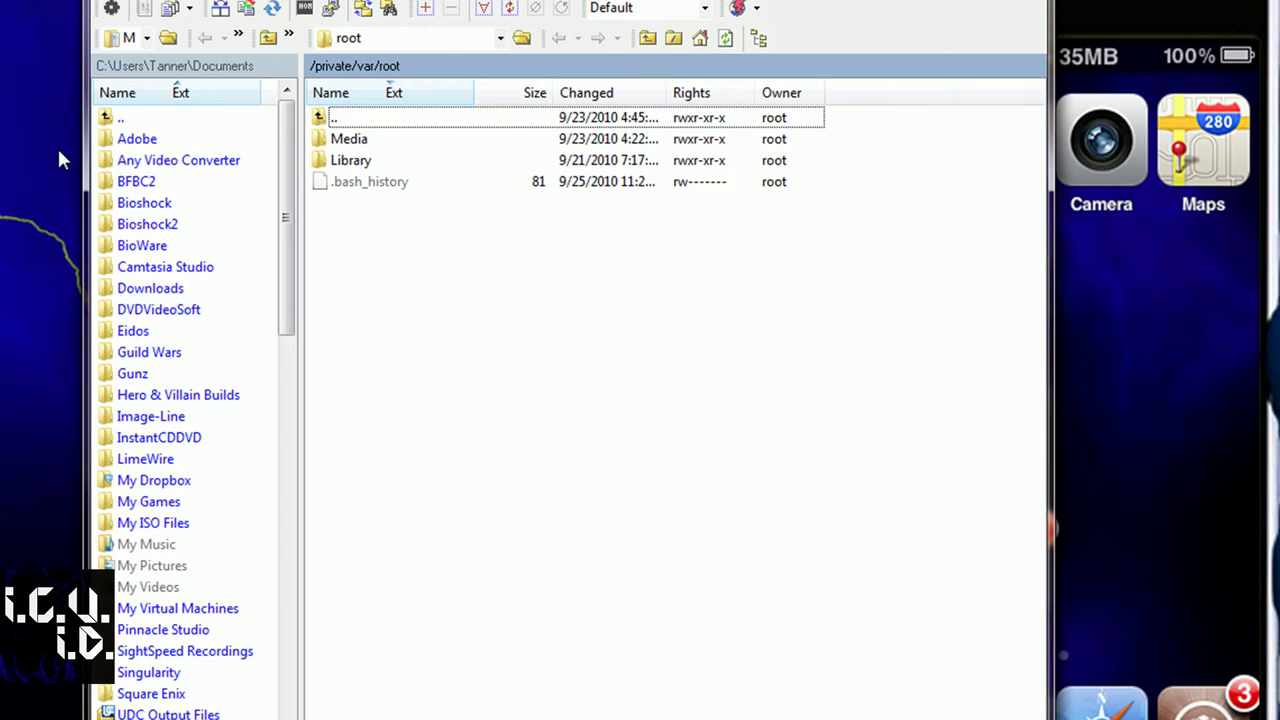
Step: In the remote pane, go up to the iPhone's top-level folder and open Applications
{"action": "double_click", "coordinate": [338, 124]}
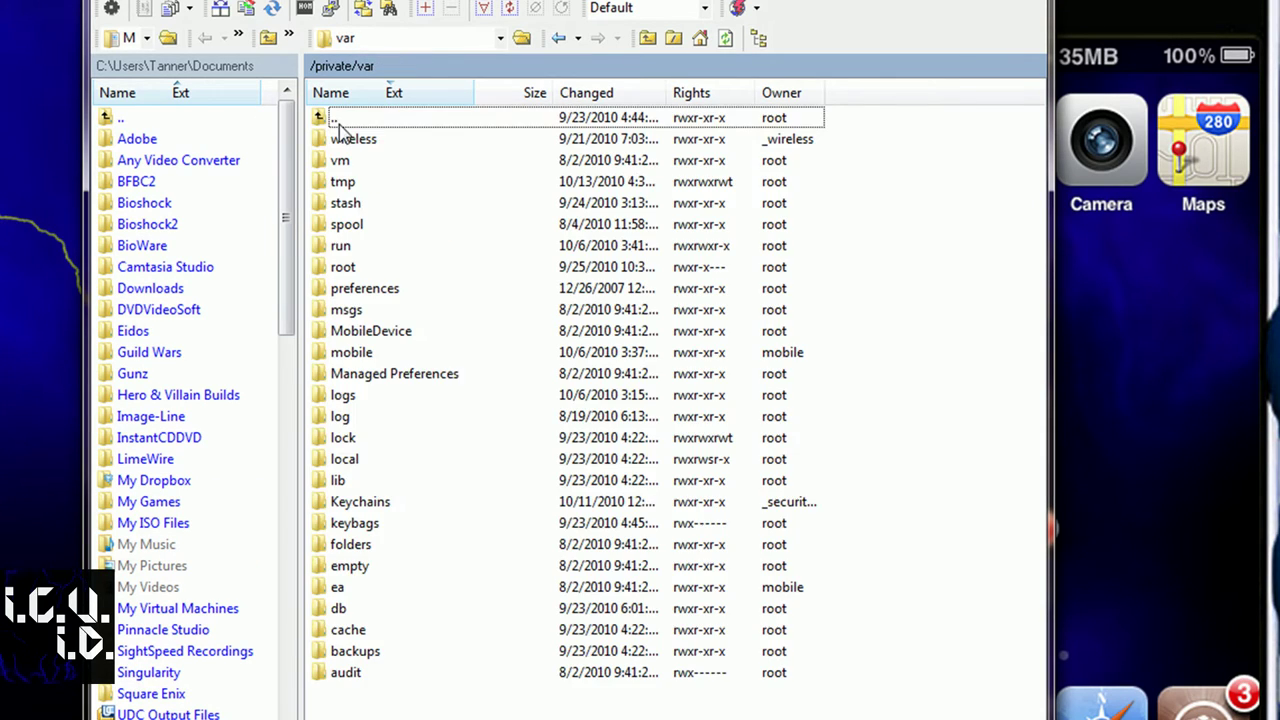
{"action": "double_click", "coordinate": [338, 124]}
{"action": "double_click", "coordinate": [340, 122]}
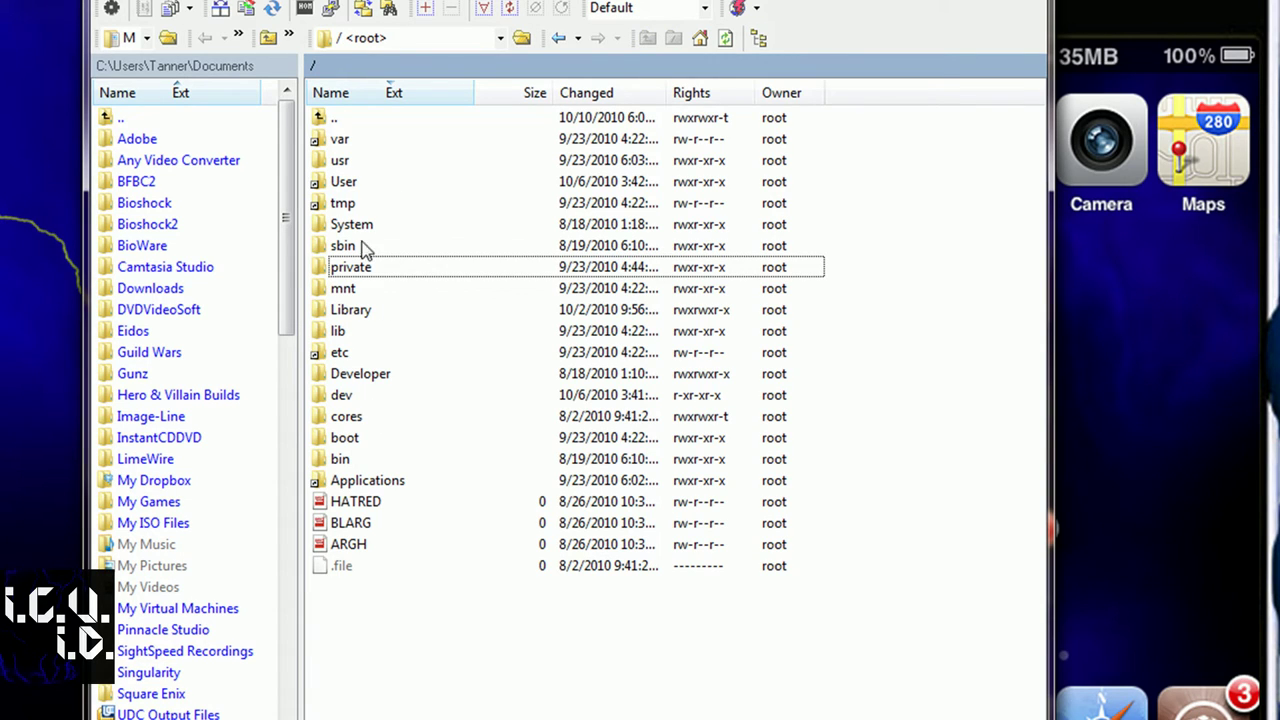
{"action": "left_click", "coordinate": [370, 482]}
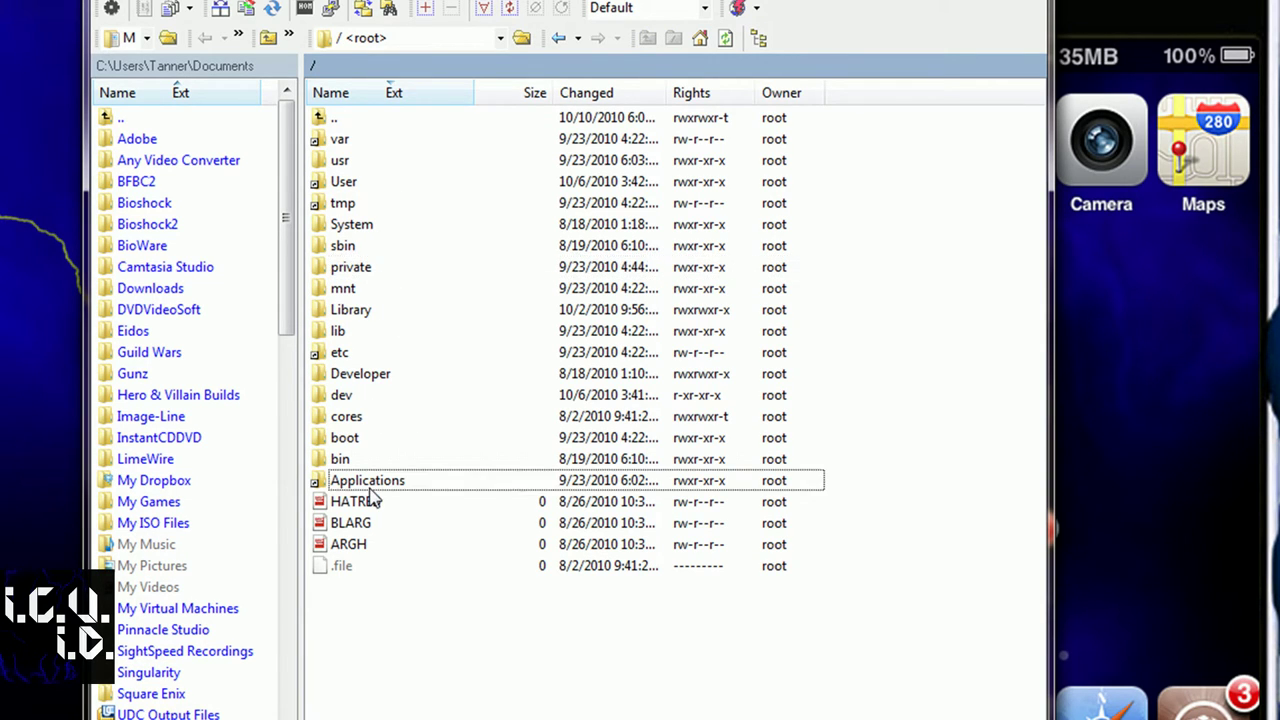
{"action": "double_click", "coordinate": [370, 488]}
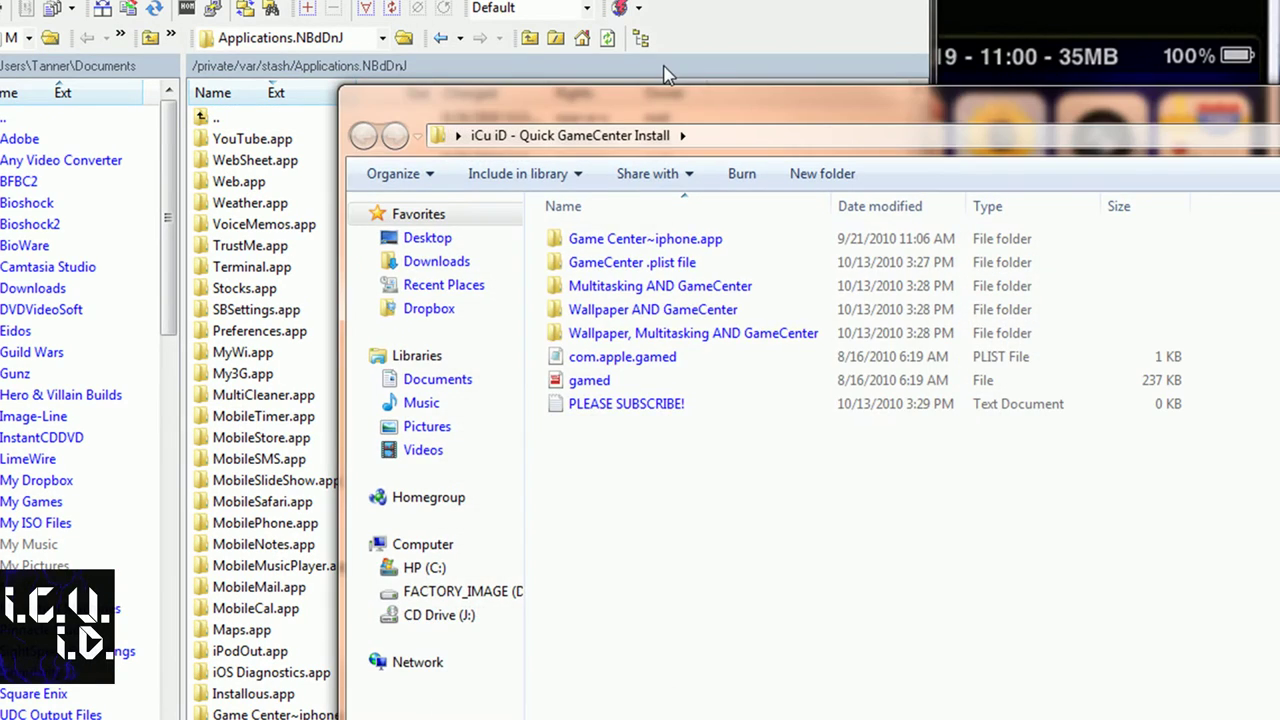
Step: Copy Game Center~iphone.app into Applications, choosing No to All for existing files, then abort the copy
{"action": "key", "text": "super+Right"}
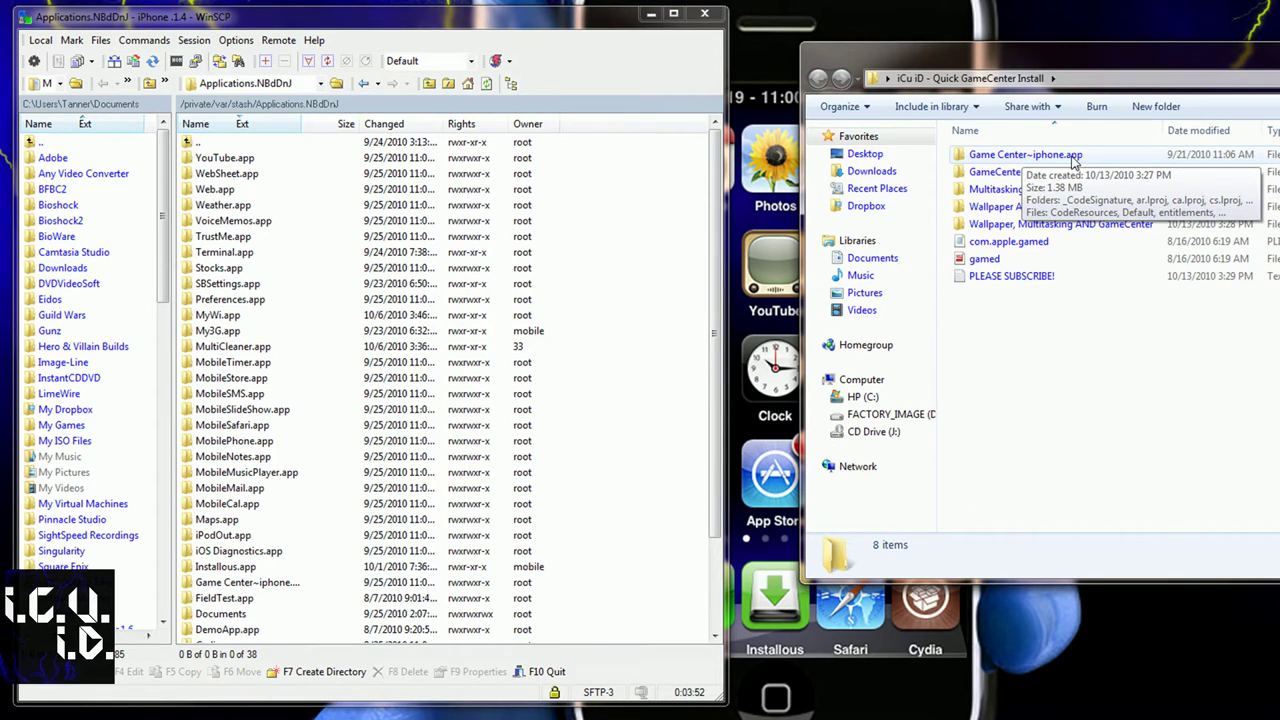
{"action": "left_click", "coordinate": [1072, 160]}
{"action": "mouse_move", "coordinate": [1072, 160]}
{"action": "left_mouse_down"}
{"action": "mouse_move", "coordinate": [860, 180]}
{"action": "mouse_move", "coordinate": [620, 345]}
{"action": "mouse_move", "coordinate": [850, 225]}
{"action": "mouse_move", "coordinate": [1029, 200]}
{"action": "mouse_move", "coordinate": [1095, 162]}
{"action": "left_mouse_up"}
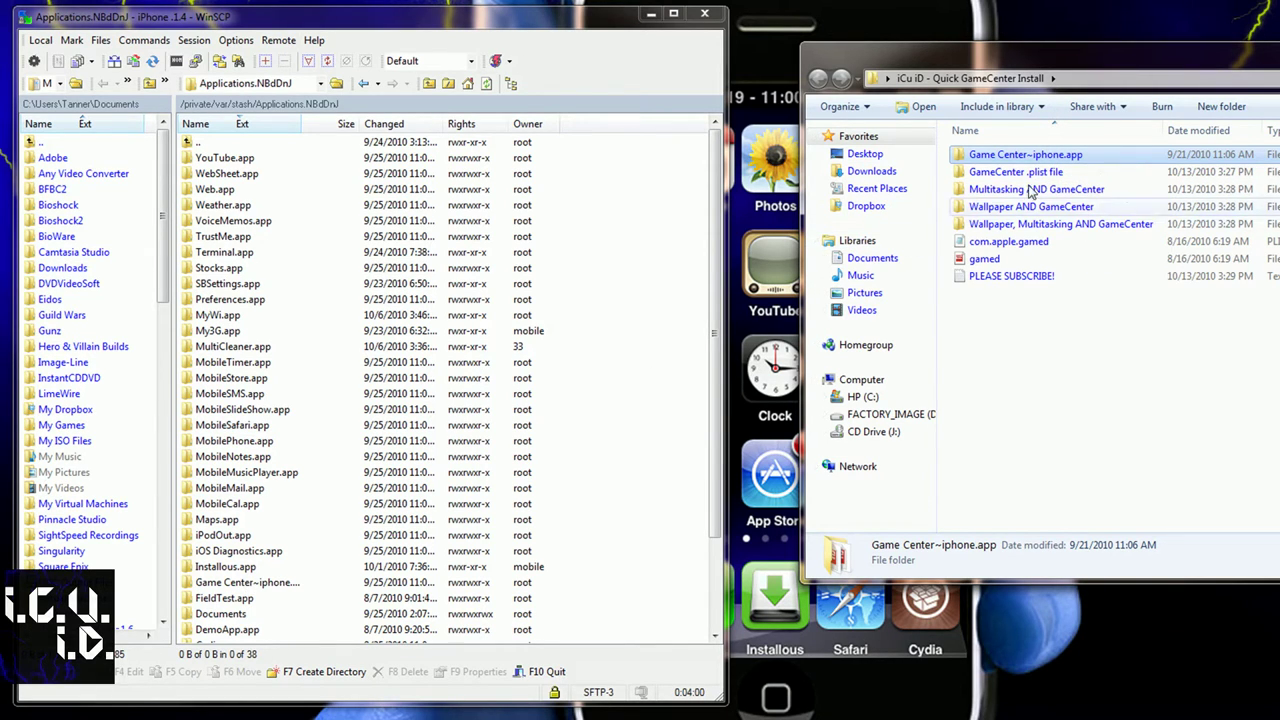
{"action": "left_click_drag", "start_coordinate": [1025, 155], "coordinate": [607, 343]}
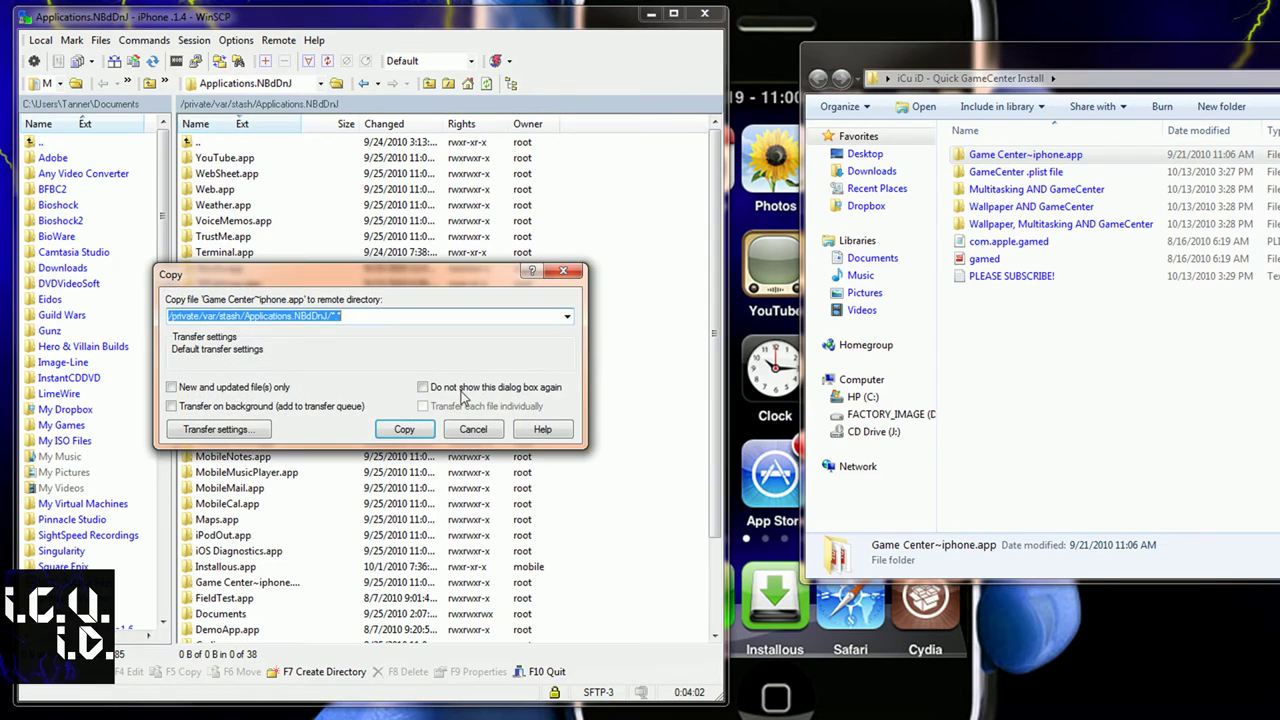
{"action": "left_click", "coordinate": [404, 429]}
{"action": "left_click", "coordinate": [183, 388]}
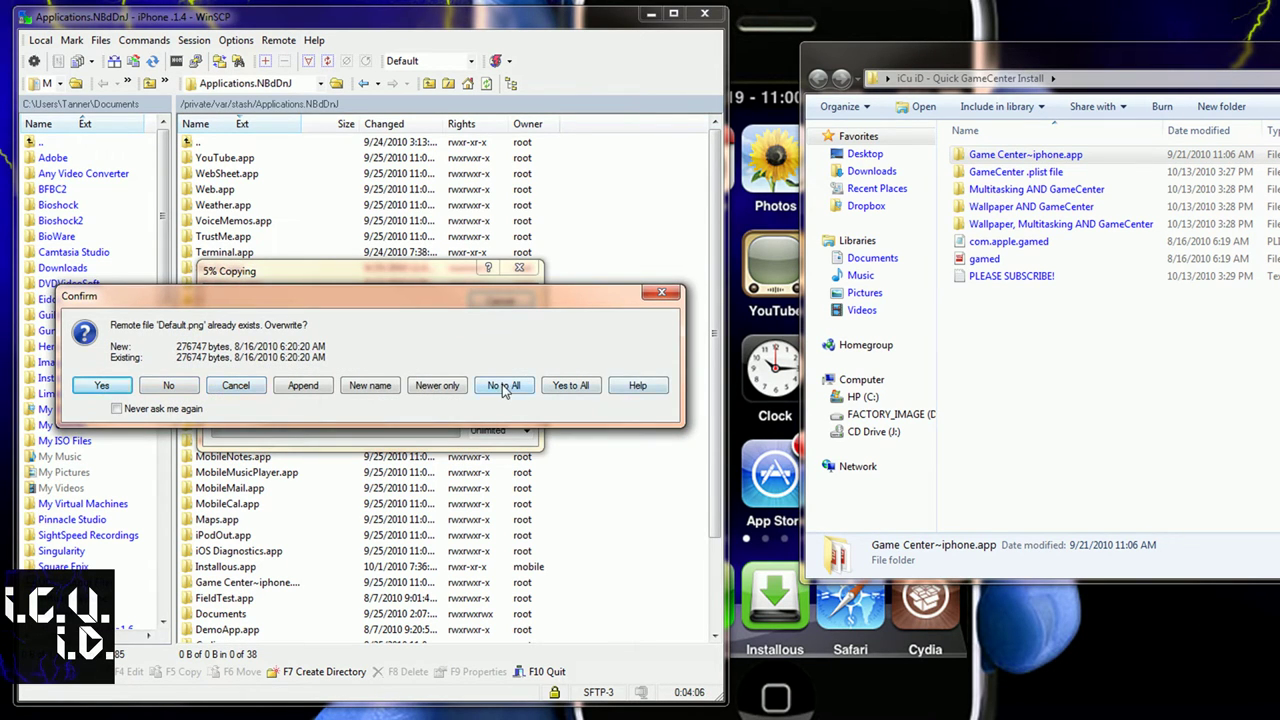
{"action": "left_click", "coordinate": [503, 387]}
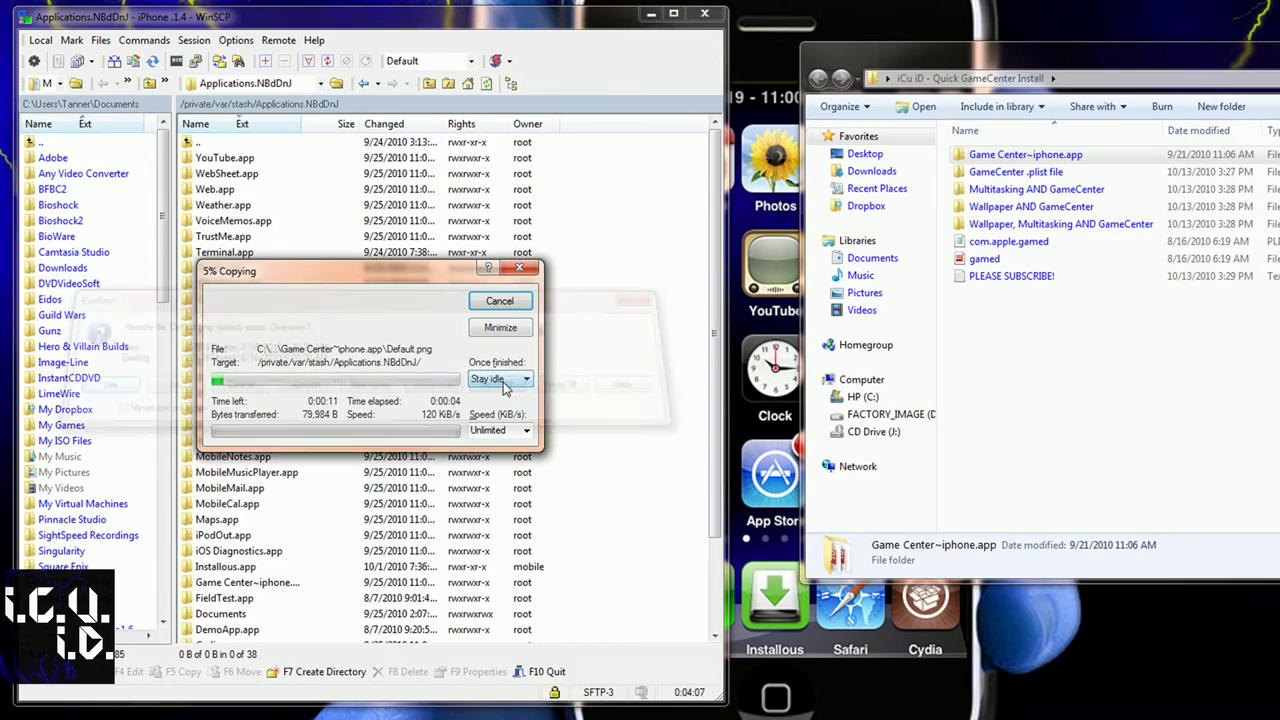
{"action": "left_click", "coordinate": [500, 301]}
{"action": "left_click", "coordinate": [340, 390]}
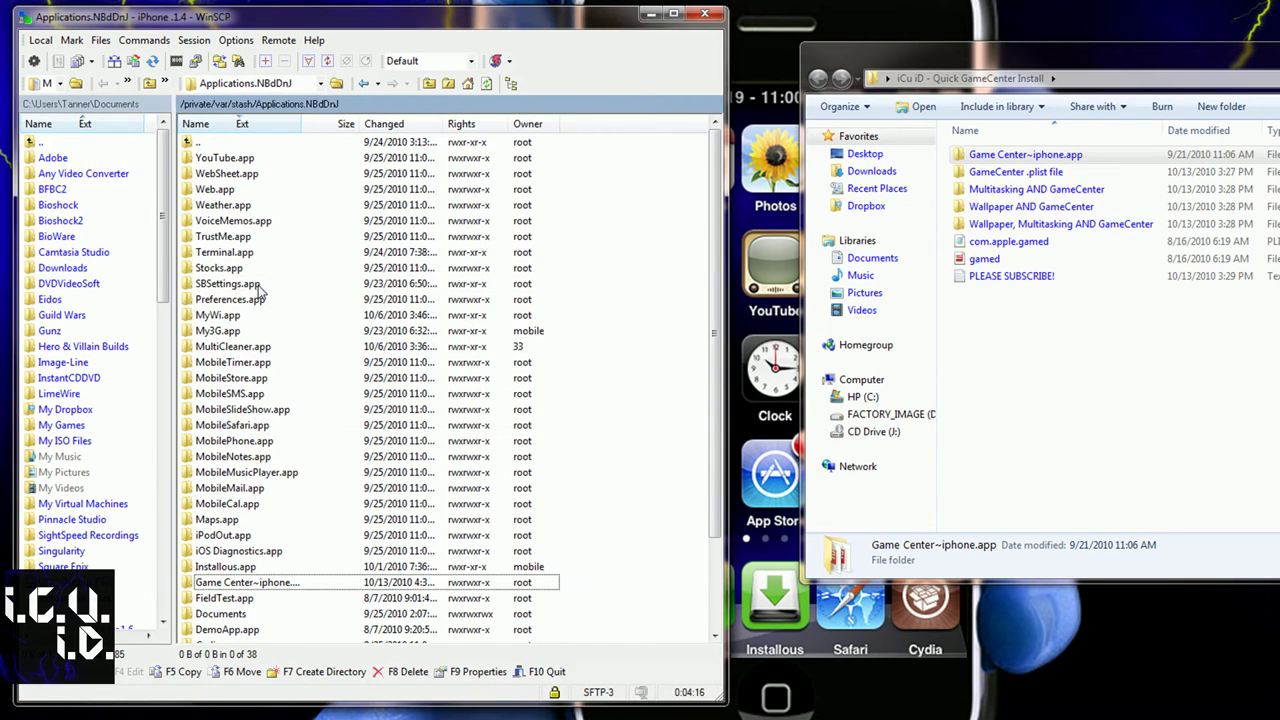
Step: Give Game Center~iphone.app recursive 0775 permissions with owner root and group admin
{"action": "right_click", "coordinate": [237, 585]}
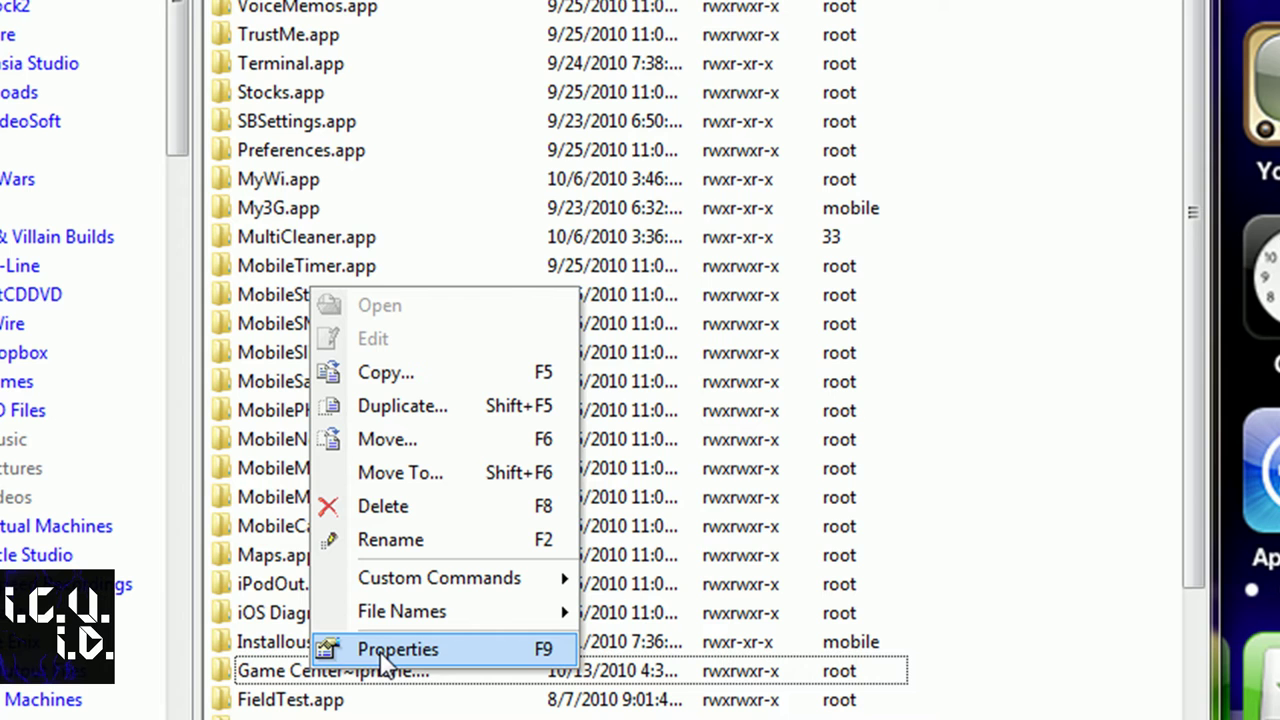
{"action": "left_click", "coordinate": [282, 571]}
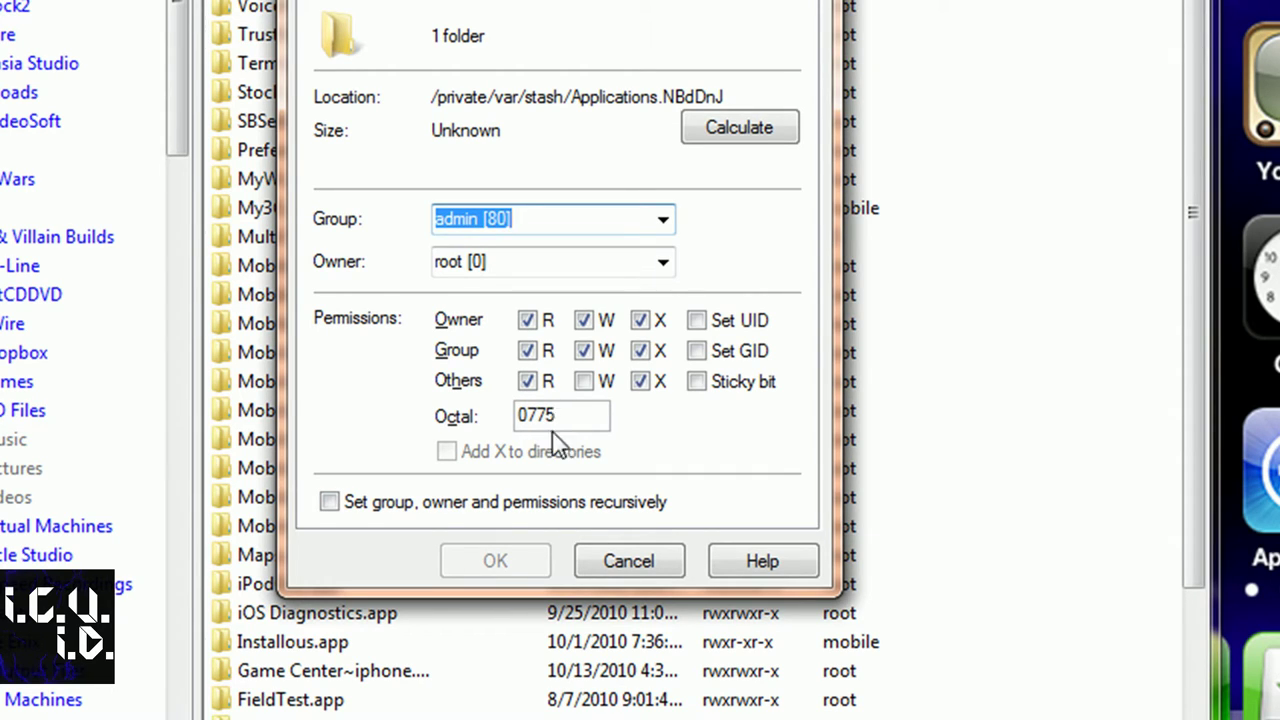
{"action": "left_click", "coordinate": [329, 502]}
{"action": "left_click", "coordinate": [490, 566]}
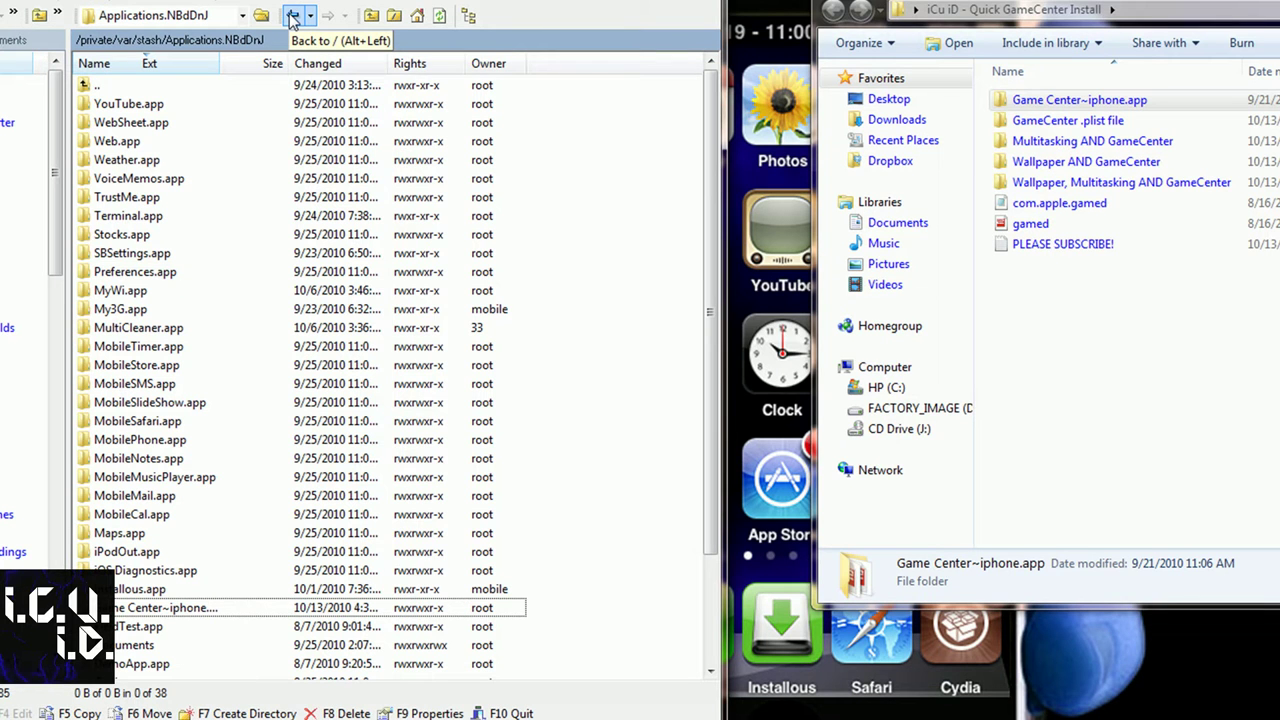
Step: Navigate the phone pane to /System/Library/CoreServices/SpringBoard.app
{"action": "left_click", "coordinate": [293, 16]}
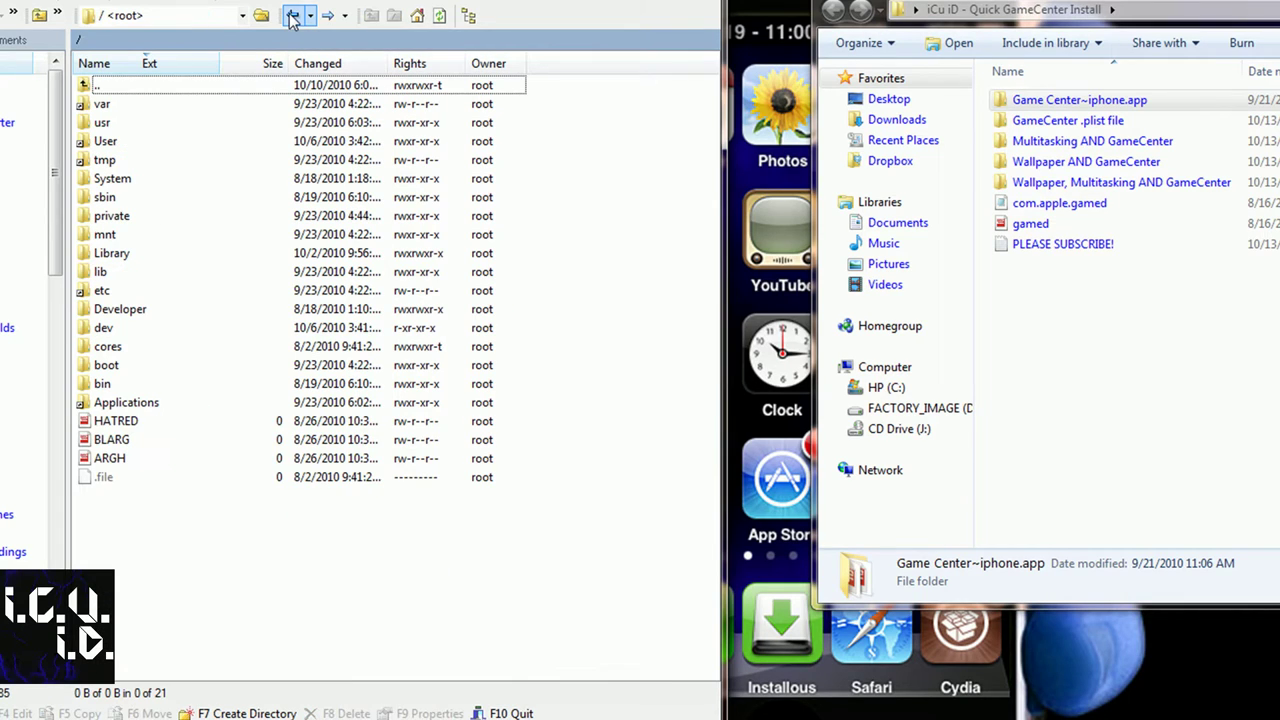
{"action": "left_click", "coordinate": [293, 16]}
{"action": "left_click", "coordinate": [293, 16]}
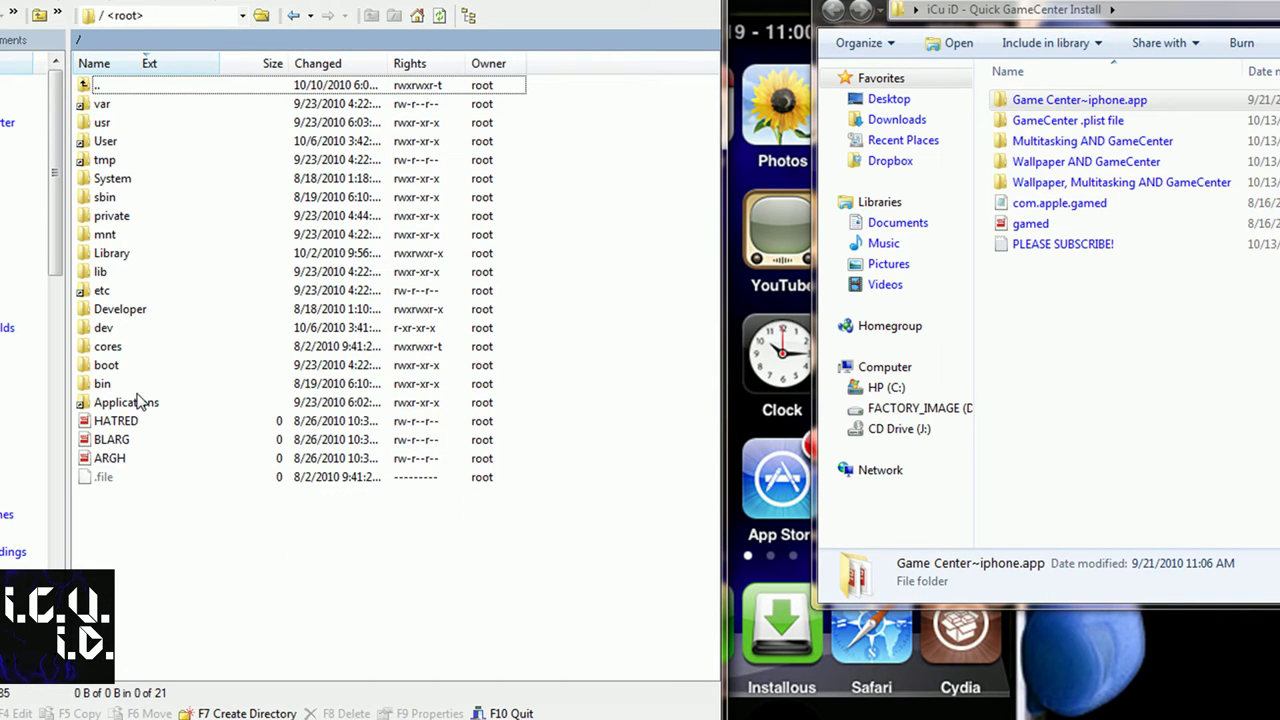
{"action": "left_click", "coordinate": [128, 180]}
{"action": "double_click", "coordinate": [128, 181]}
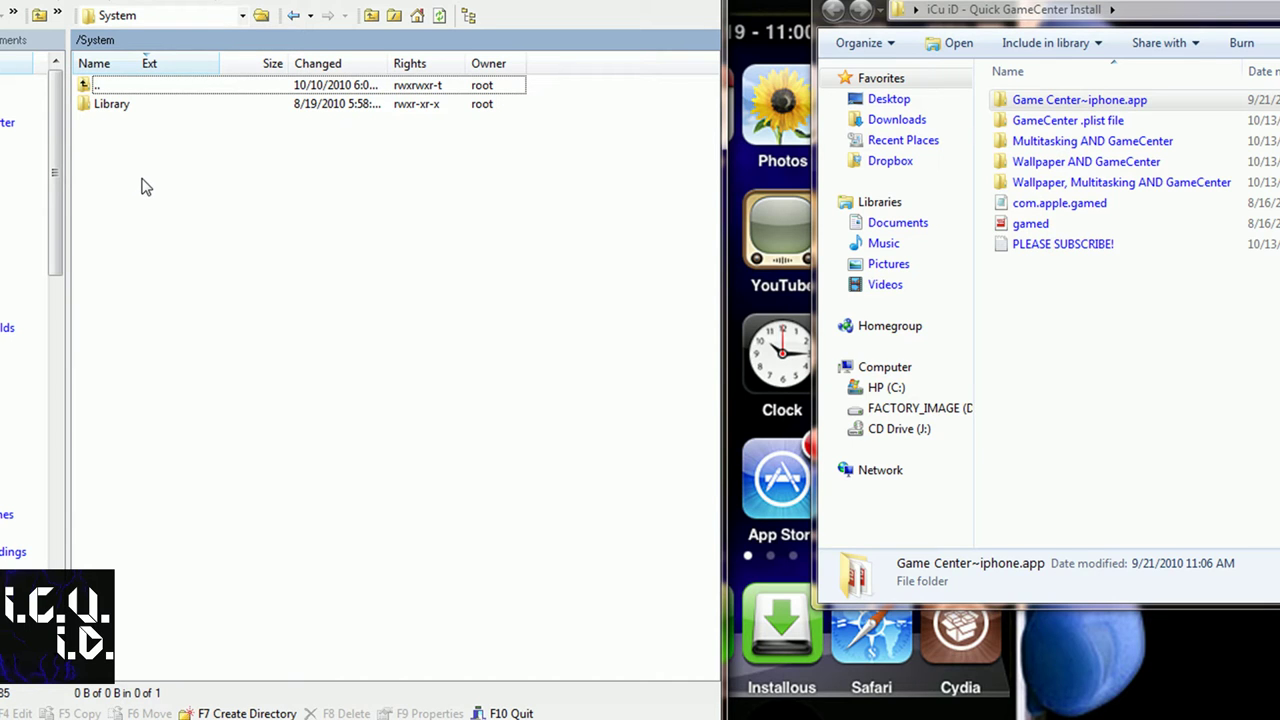
{"action": "double_click", "coordinate": [126, 106]}
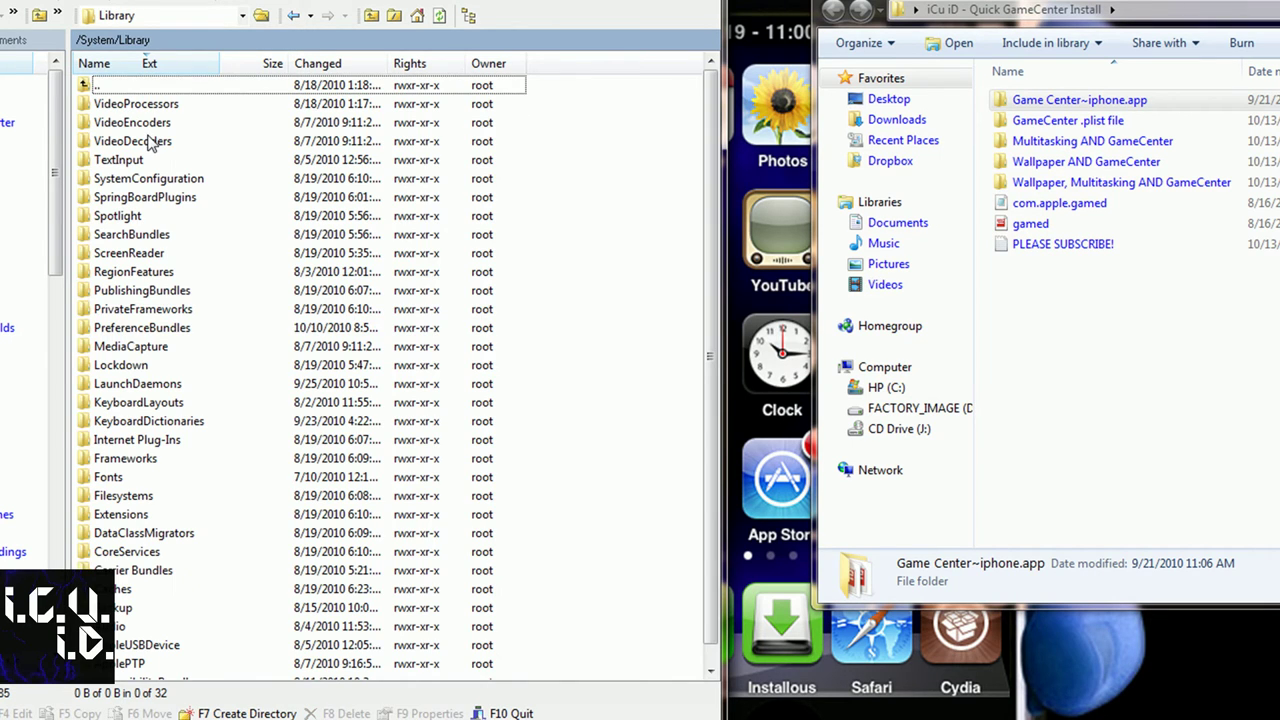
{"action": "left_click", "coordinate": [150, 143]}
{"action": "key", "text": "c"}
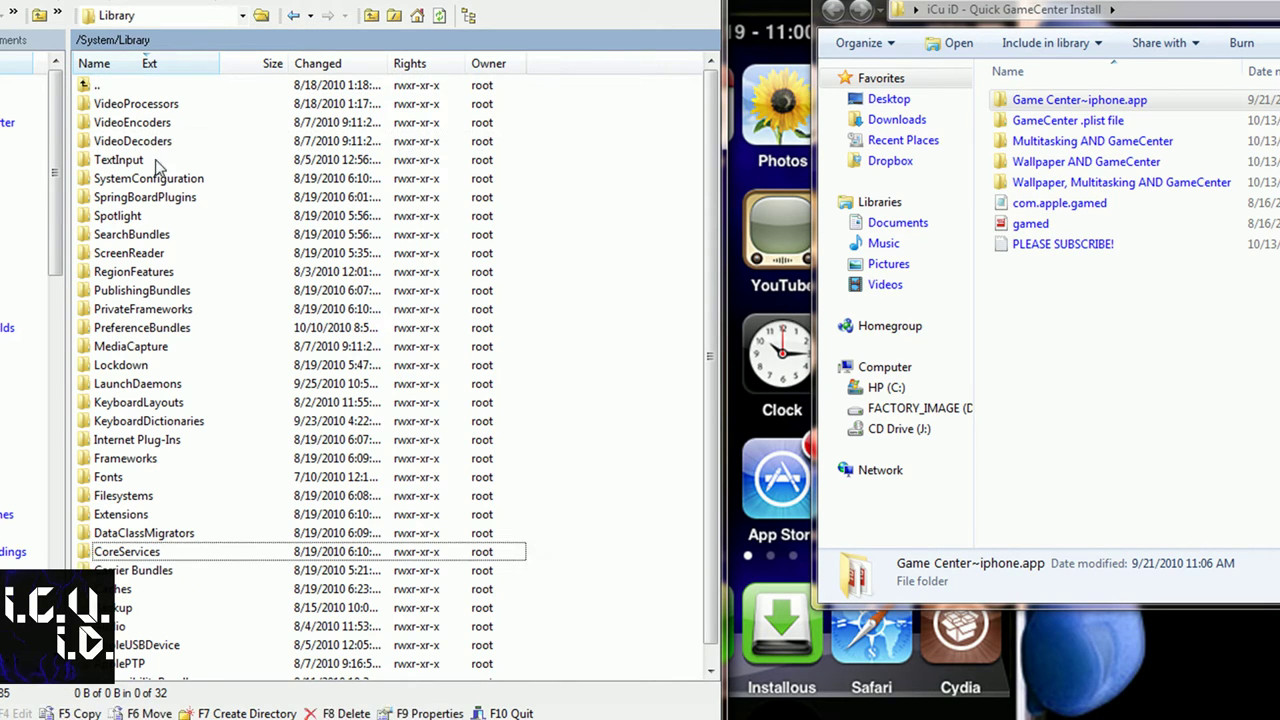
{"action": "double_click", "coordinate": [158, 551]}
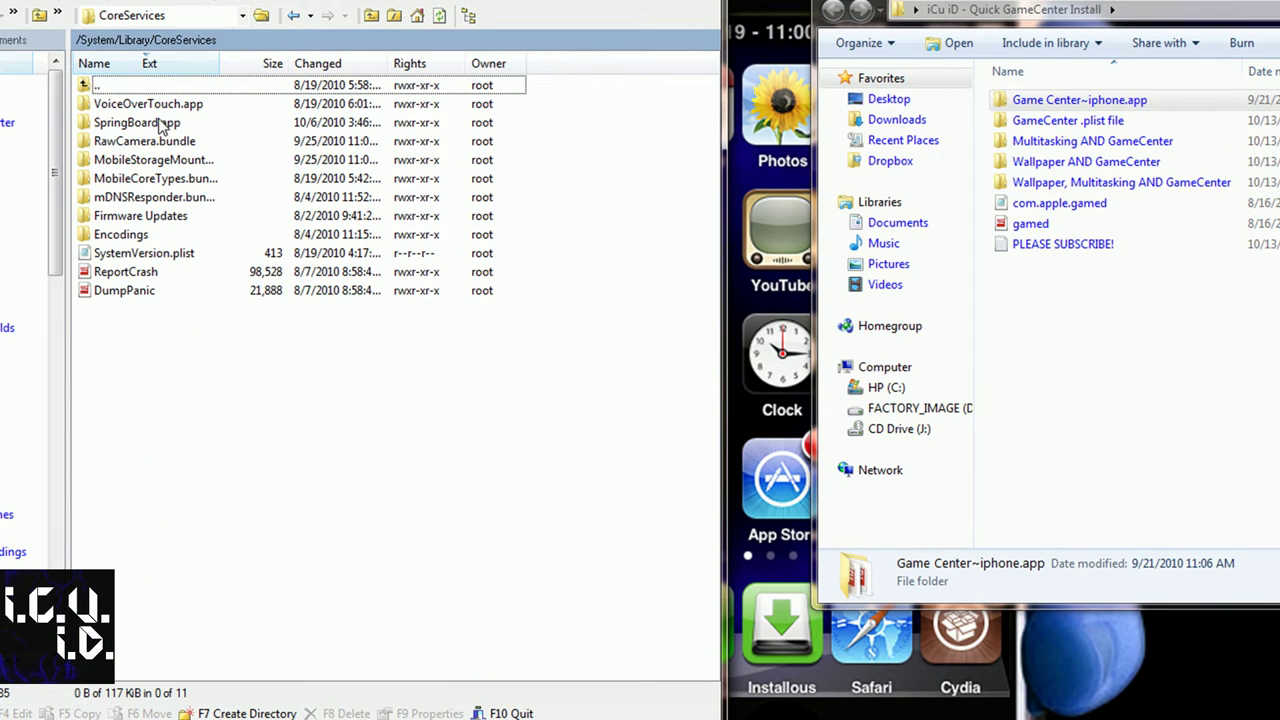
{"action": "double_click", "coordinate": [153, 123]}
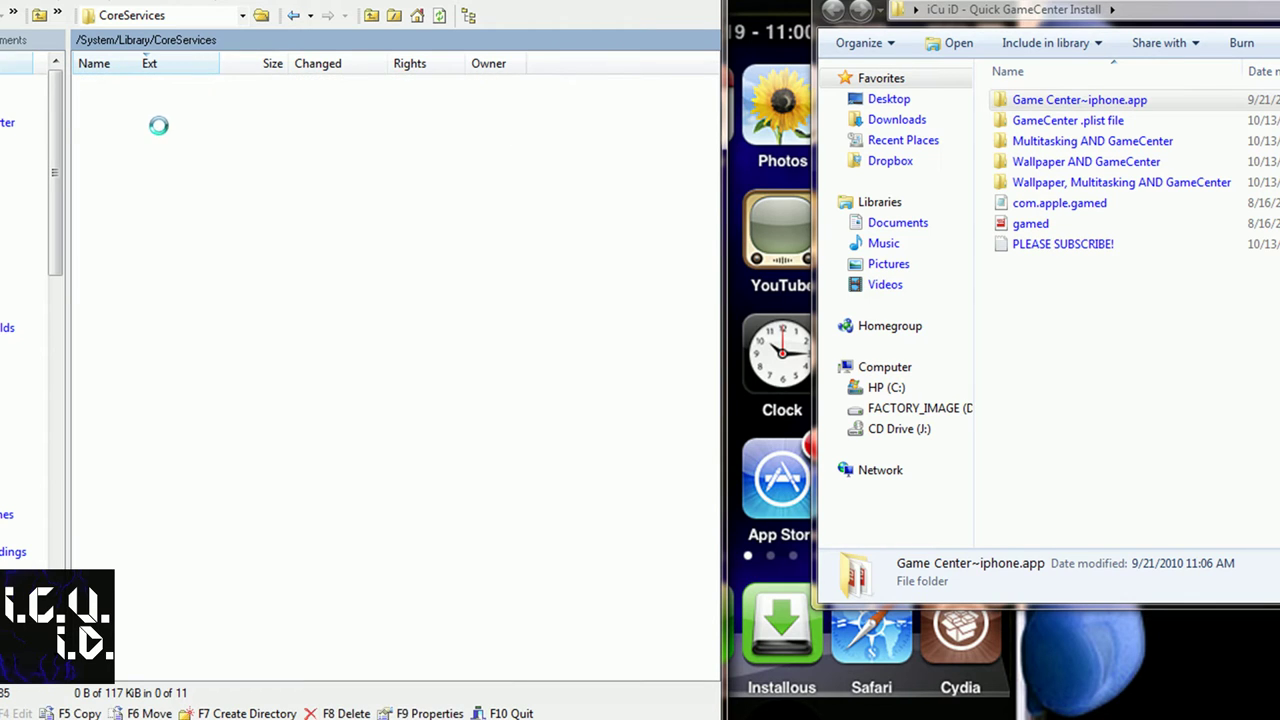
Step: Copy N82AP.plist from the Wallpaper, Multitasking AND GameCenter folder, overwriting the phone's copy
{"action": "left_click_drag", "start_coordinate": [1075, 1], "coordinate": [1000, 2]}
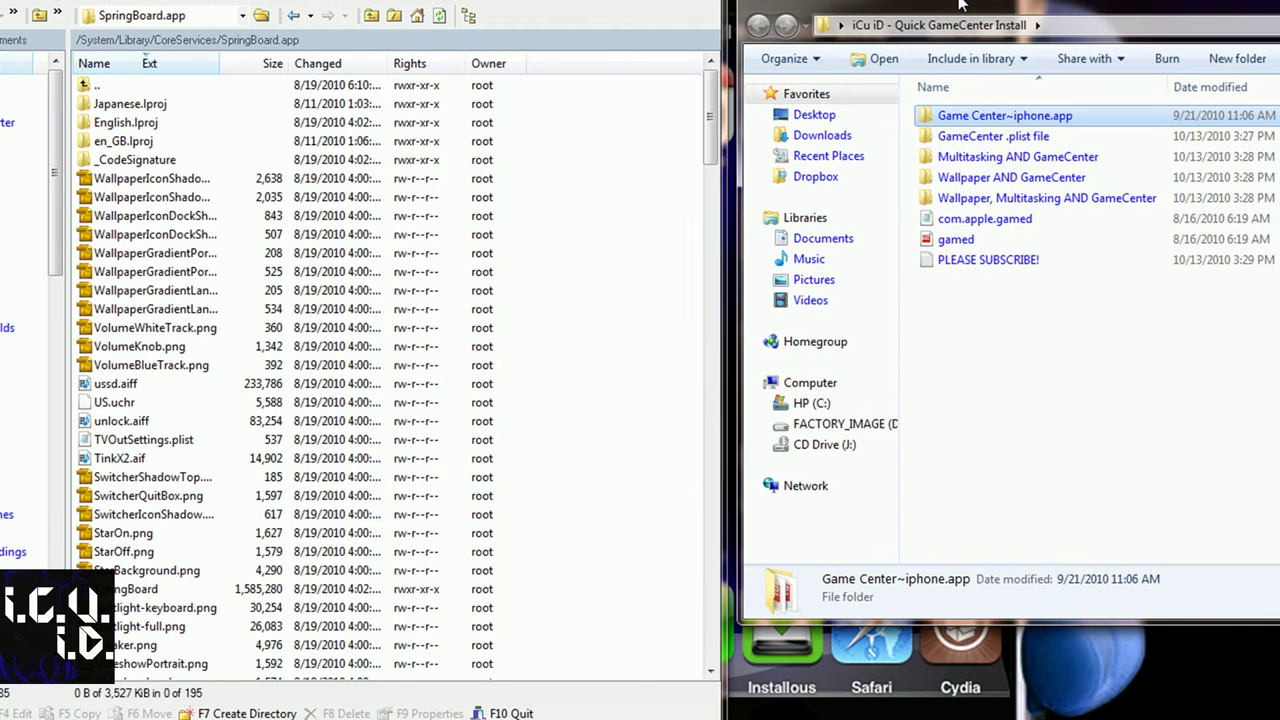
{"action": "double_click", "coordinate": [1125, 200]}
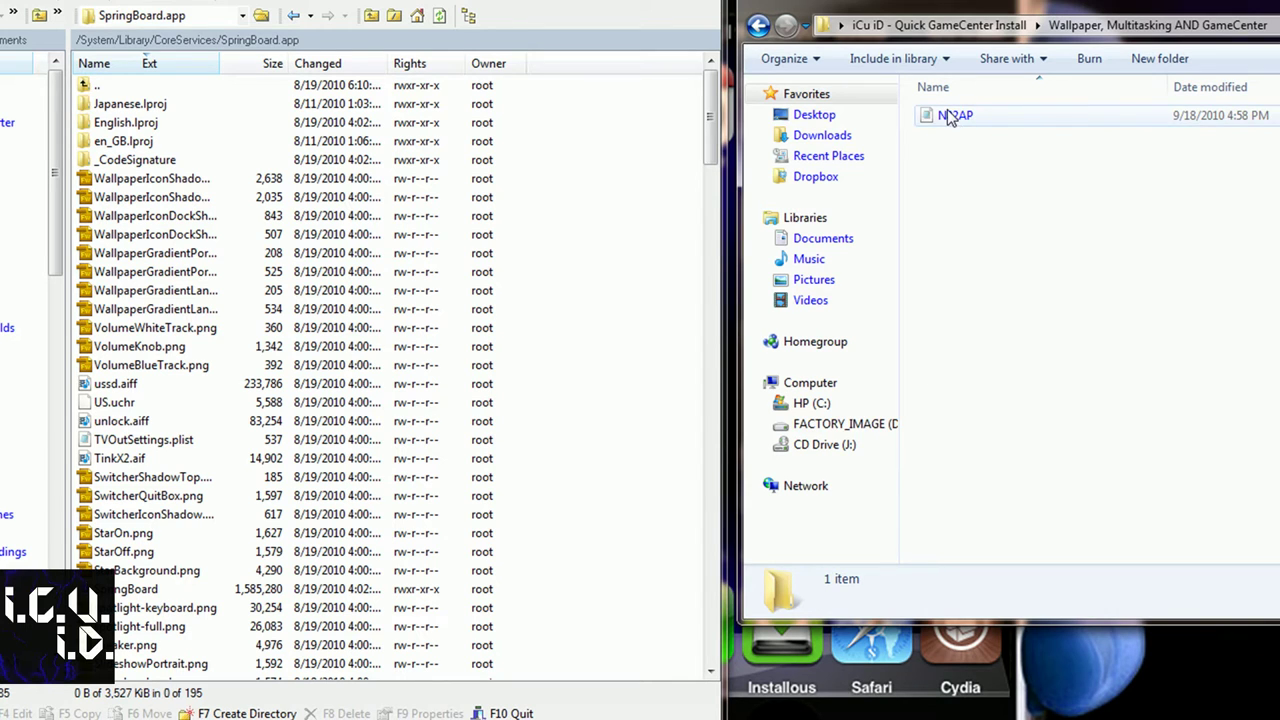
{"action": "left_click_drag", "start_coordinate": [950, 118], "coordinate": [563, 212]}
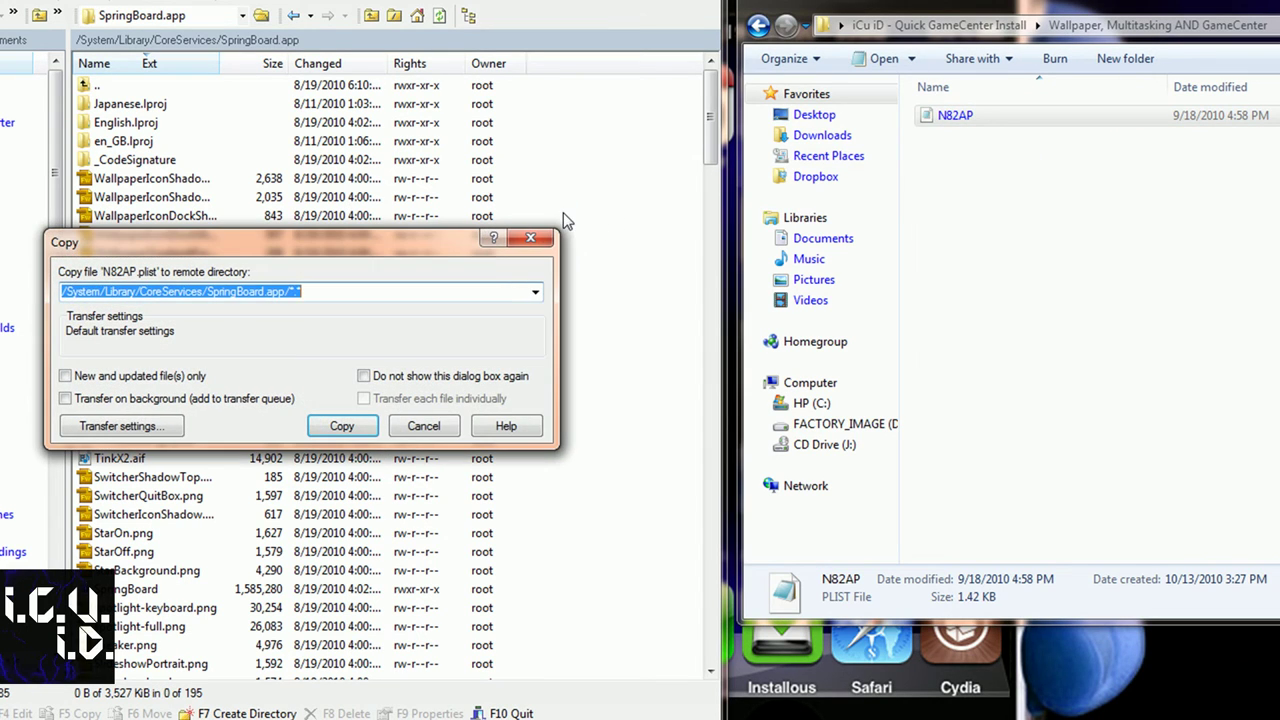
{"action": "left_click", "coordinate": [340, 434]}
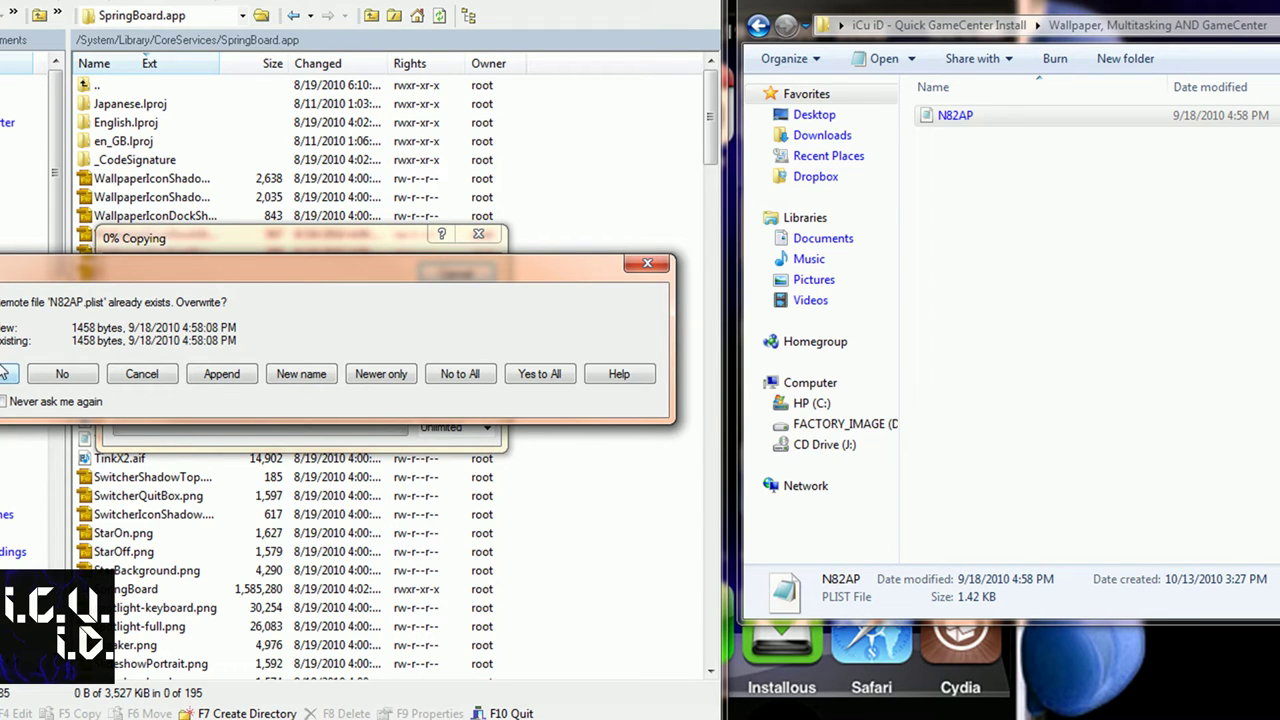
{"action": "left_click", "coordinate": [63, 375]}
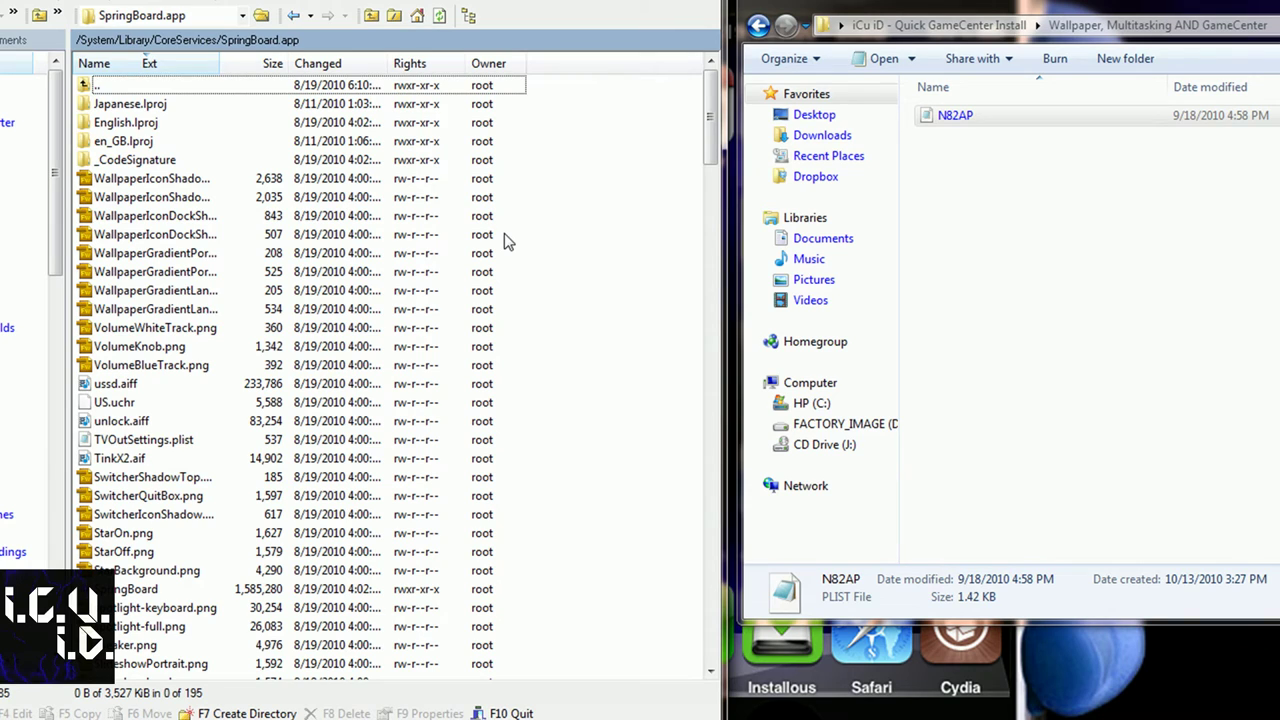
Step: Copy com.apple.gamed.plist into /System/Library/LaunchDaemons, overwriting the existing file
{"action": "left_click", "coordinate": [293, 15]}
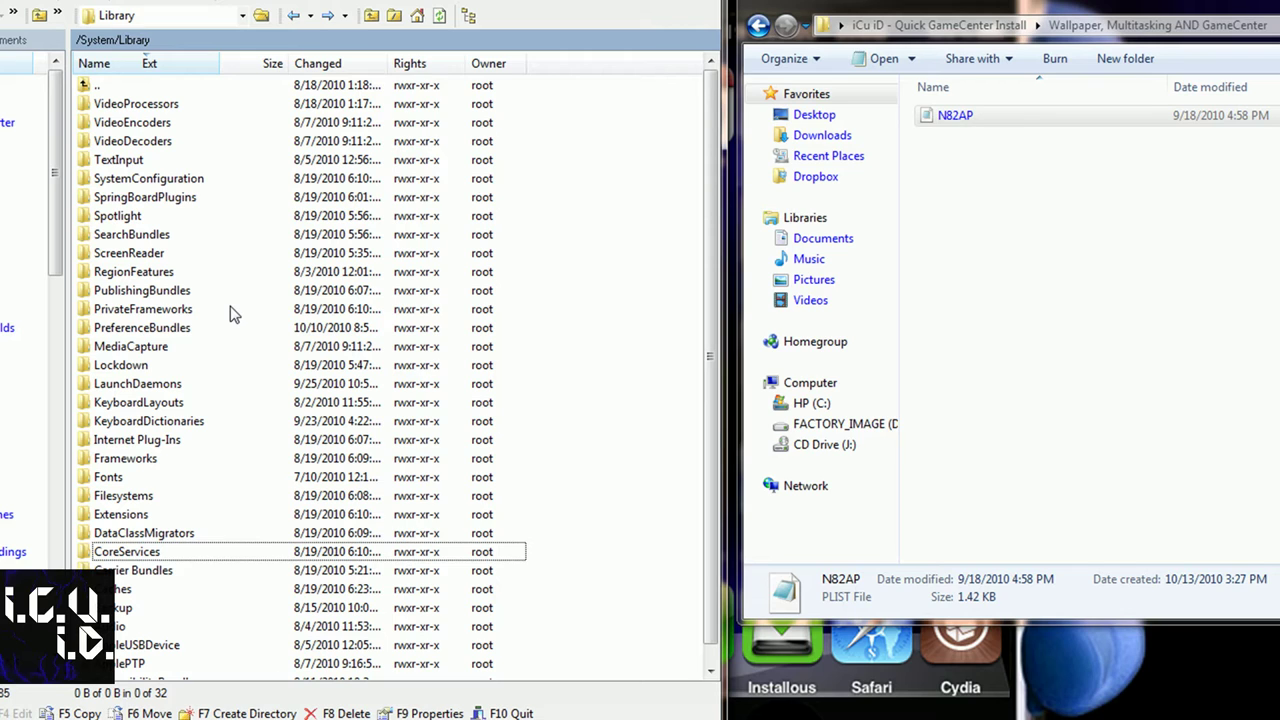
{"action": "left_click", "coordinate": [205, 197]}
{"action": "double_click", "coordinate": [137, 383]}
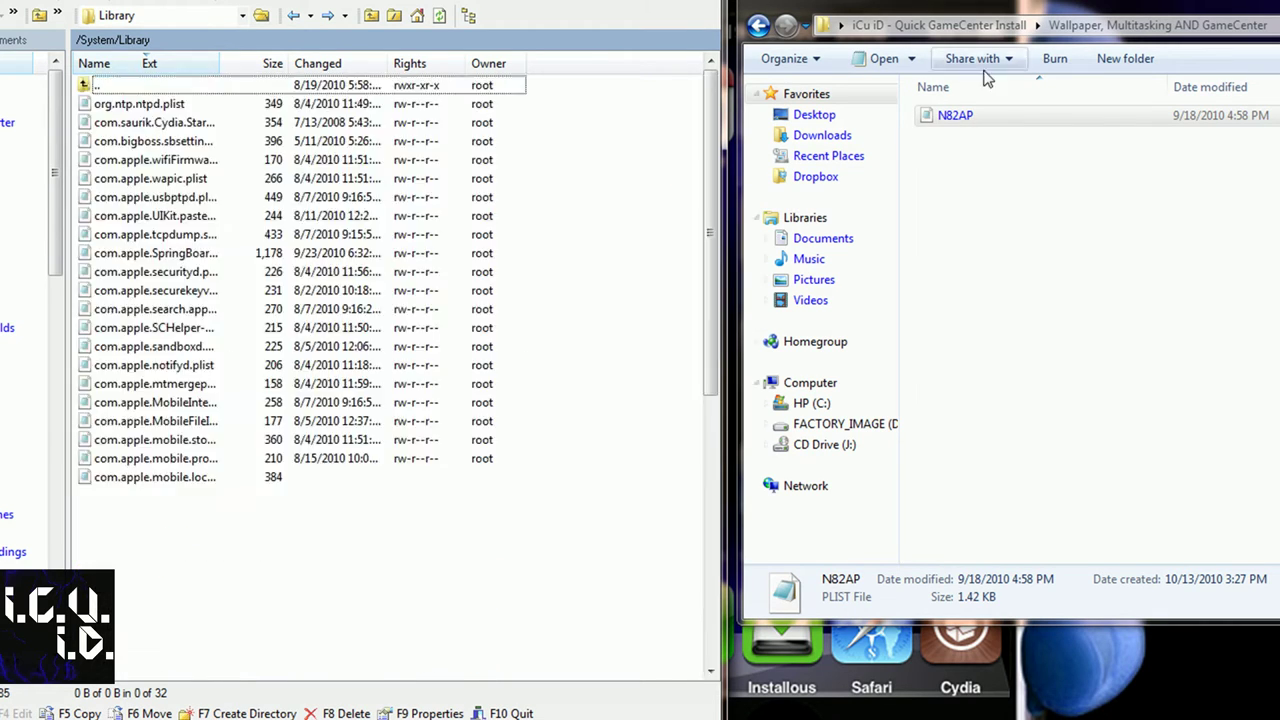
{"action": "left_click", "coordinate": [758, 25]}
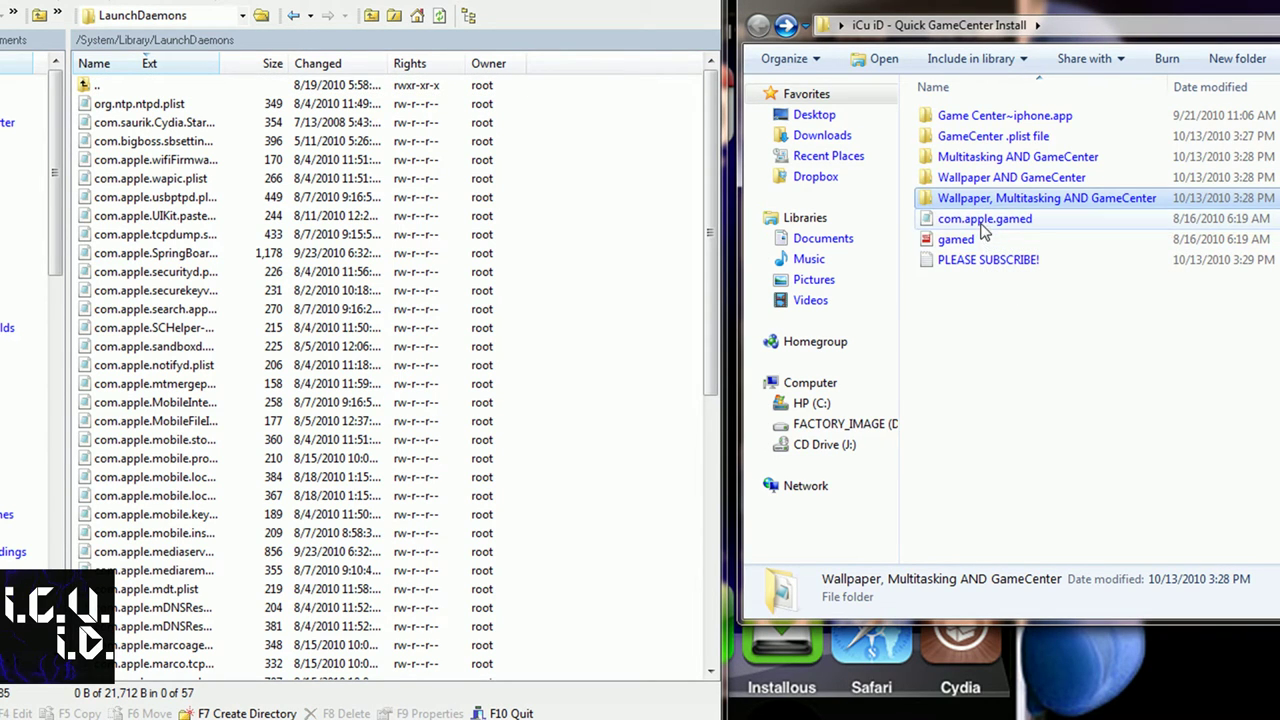
{"action": "left_click_drag", "start_coordinate": [982, 222], "coordinate": [604, 250]}
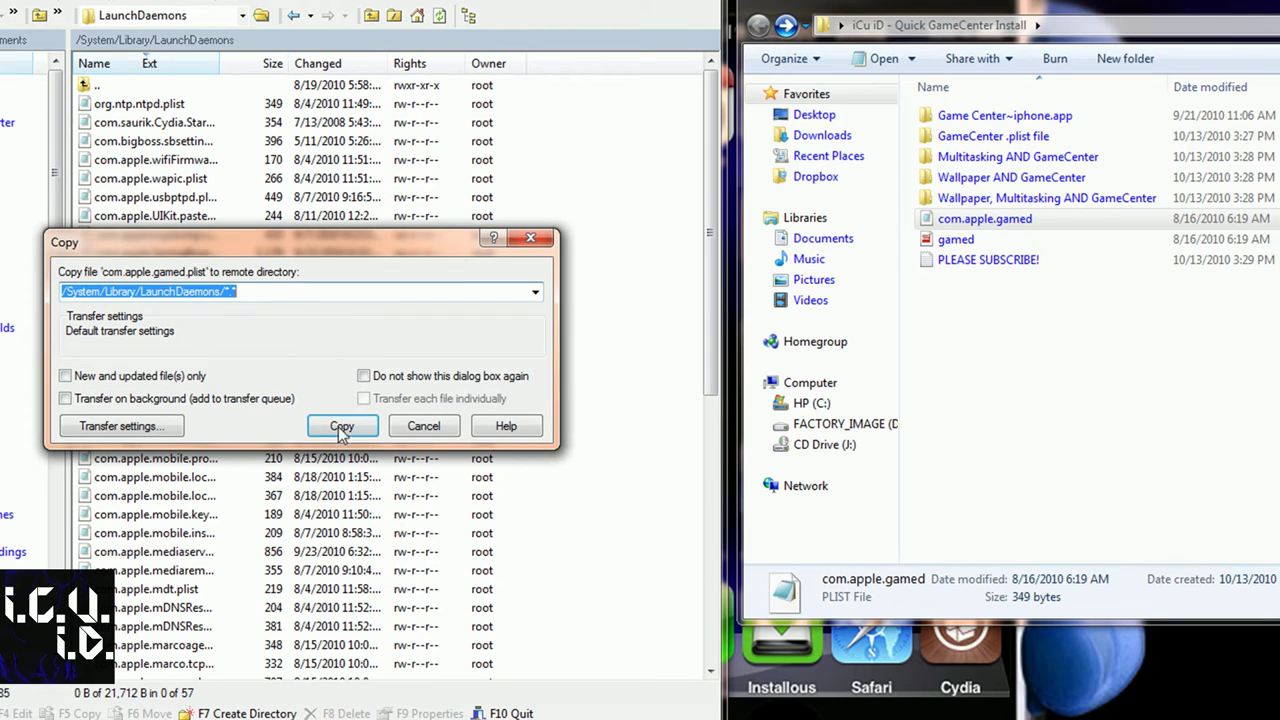
{"action": "left_click", "coordinate": [341, 428]}
{"action": "left_click", "coordinate": [12, 376]}
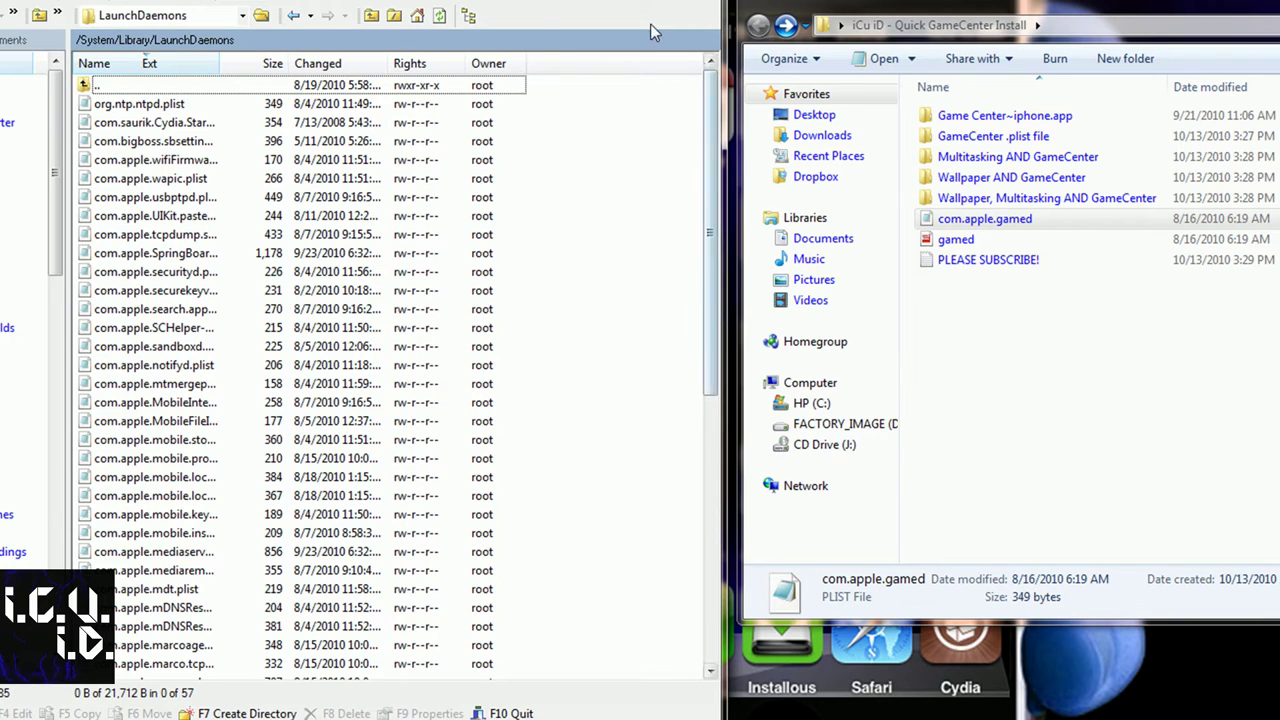
Step: Jump to the phone's root folder and open /usr/libexec
{"action": "left_click", "coordinate": [180, 22]}
{"action": "left_click", "coordinate": [148, 34]}
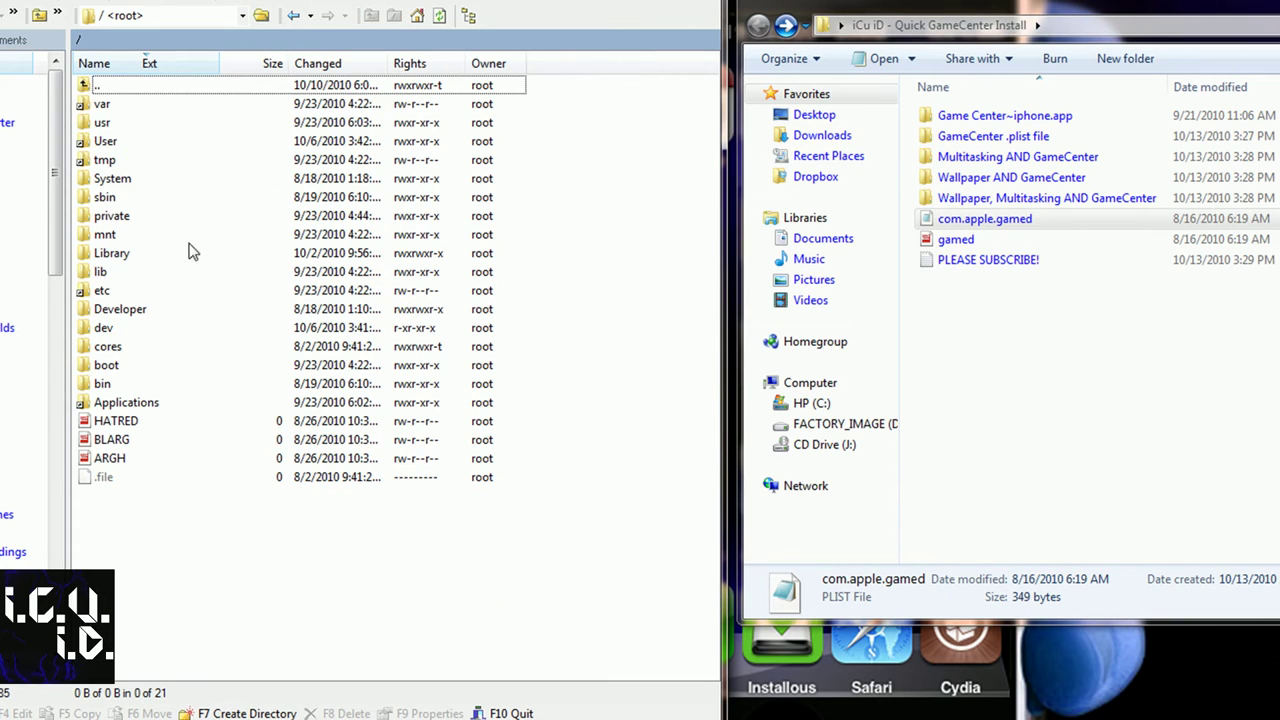
{"action": "double_click", "coordinate": [124, 122]}
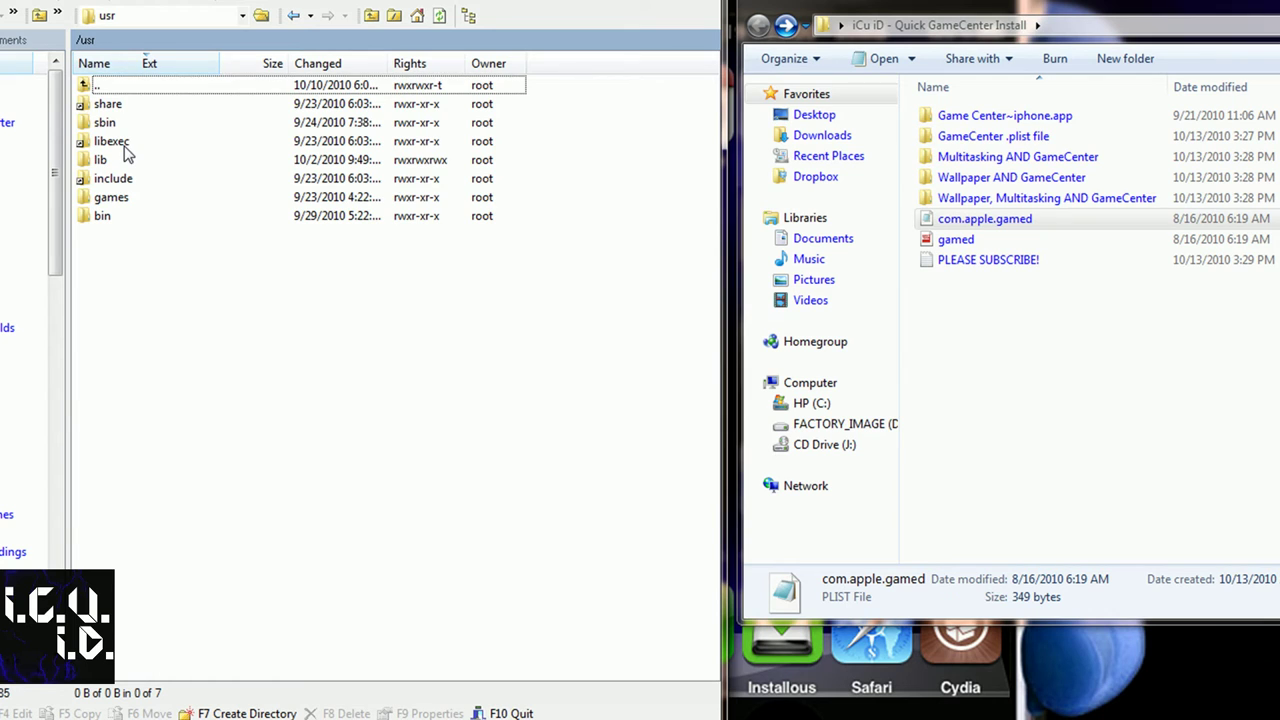
{"action": "double_click", "coordinate": [124, 146]}
Step: Copy gamed into libexec, overwriting the old file, then end the session and close WinSCP
{"action": "left_click", "coordinate": [968, 240]}
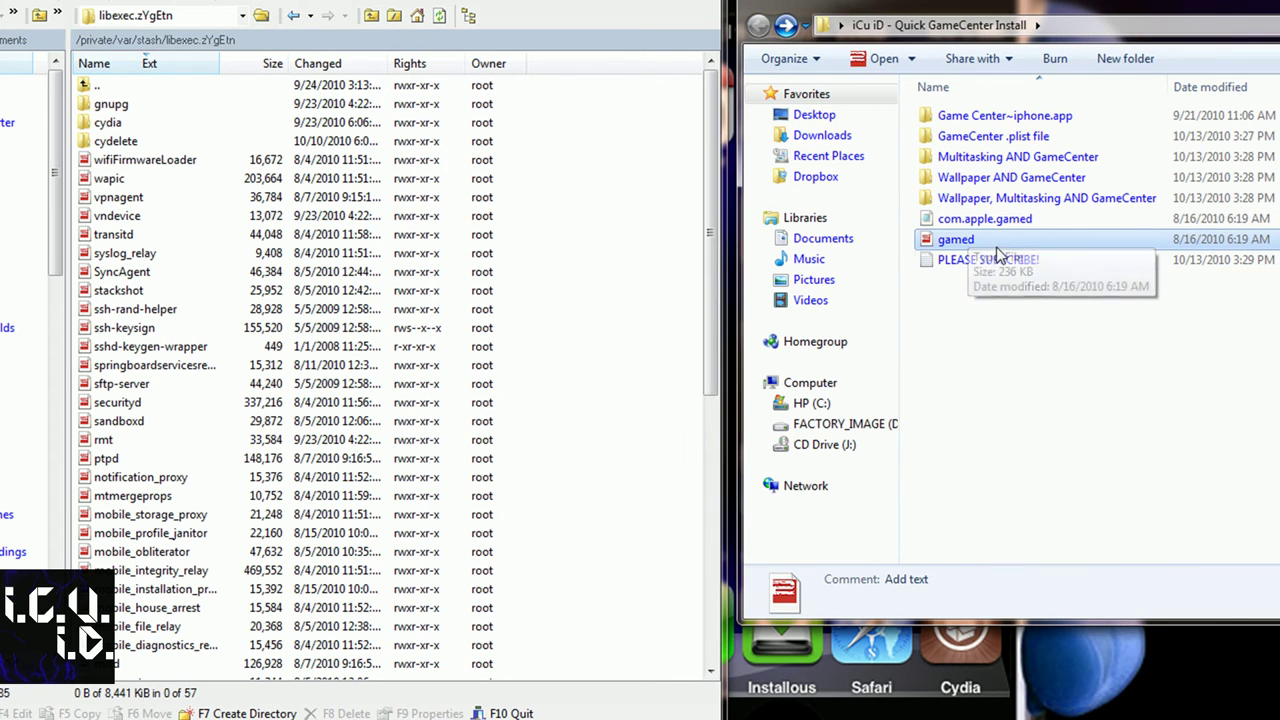
{"action": "left_click_drag", "start_coordinate": [960, 241], "coordinate": [645, 287]}
{"action": "left_click", "coordinate": [340, 423]}
{"action": "key", "text": "Return"}
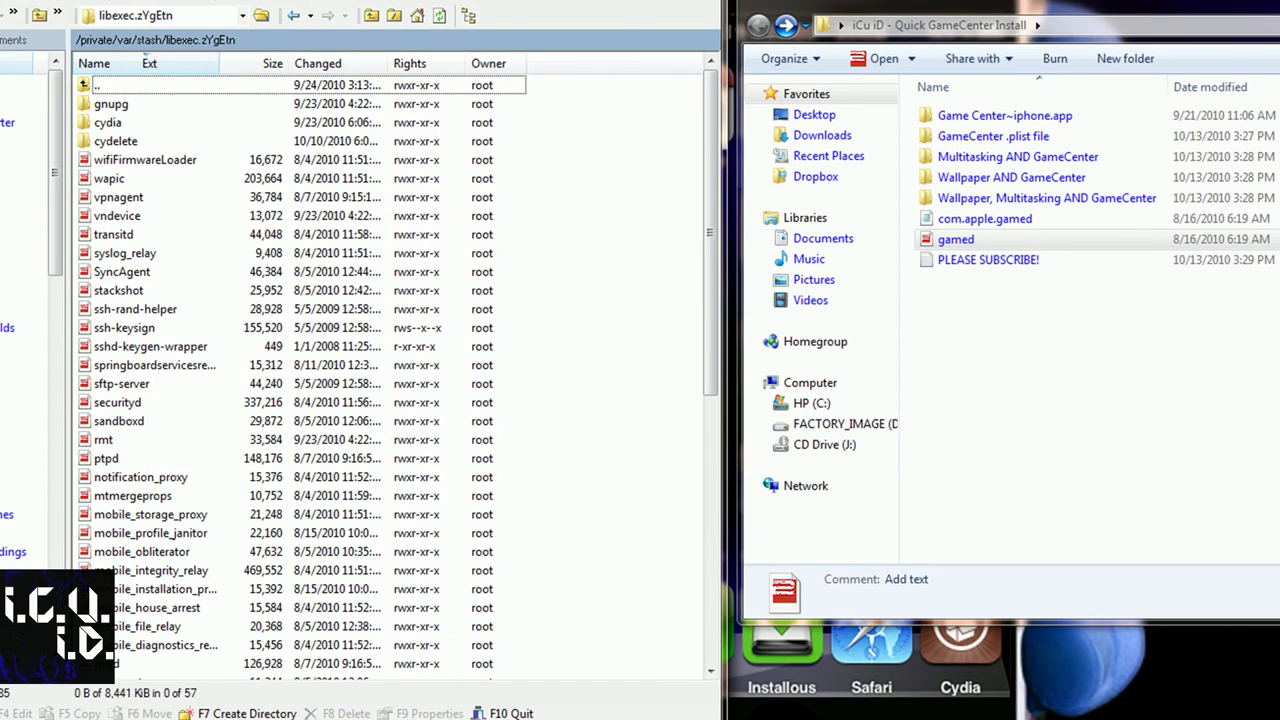
{"action": "key", "text": "F10"}
{"action": "left_click", "coordinate": [217, 367]}
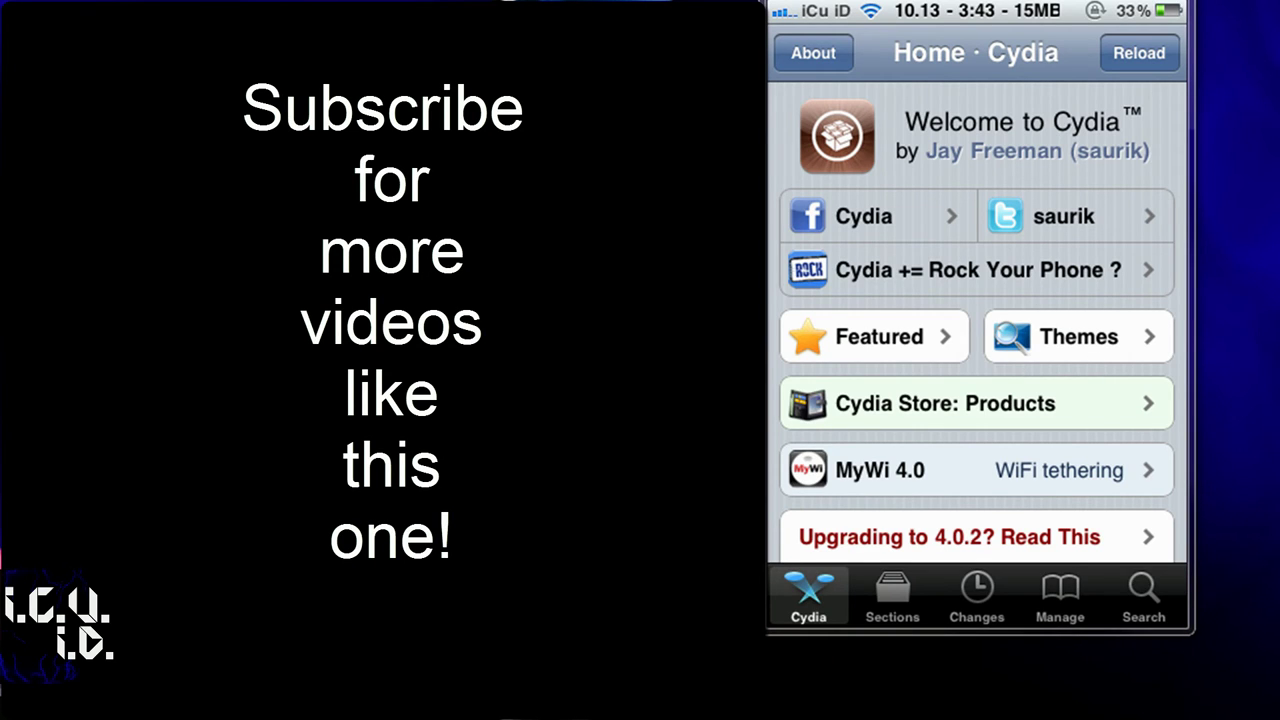
Step: Search Cydia for 'gc patcher' and open the GC Patcher - iPhone3G package
{"action": "left_click", "coordinate": [1143, 597]}
{"action": "left_click", "coordinate": [960, 54]}
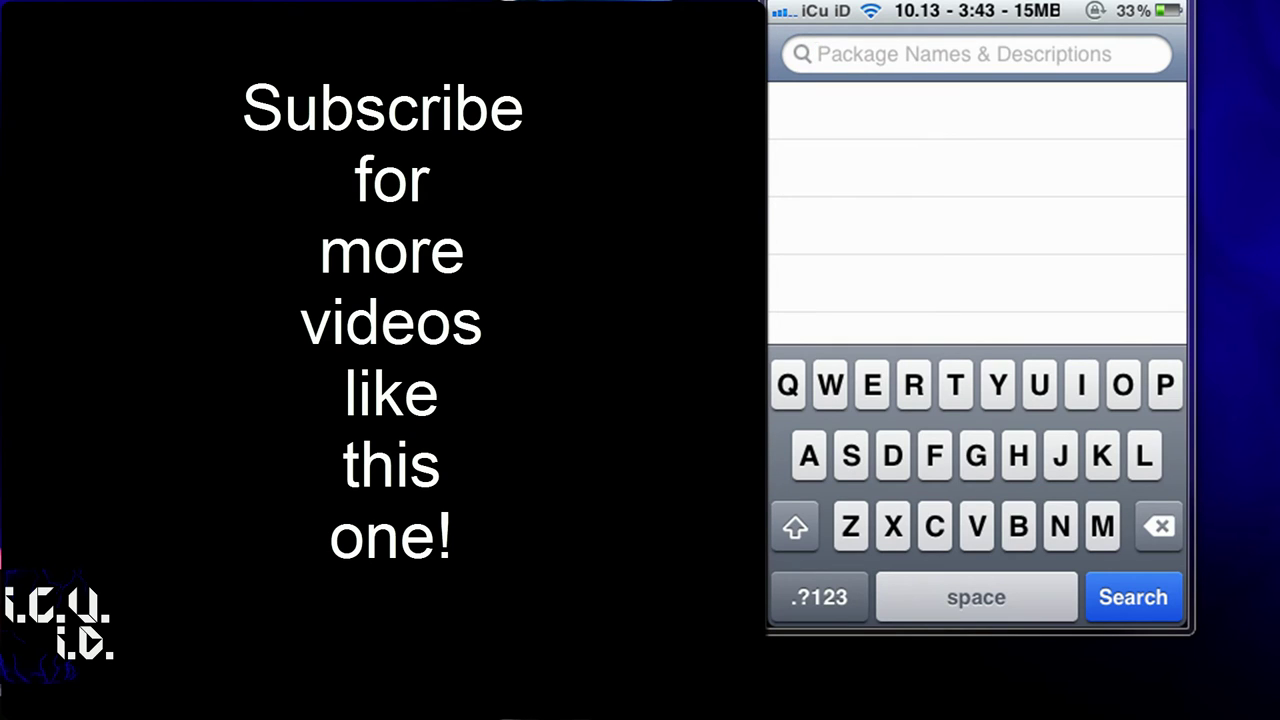
{"action": "type", "text": "g"}
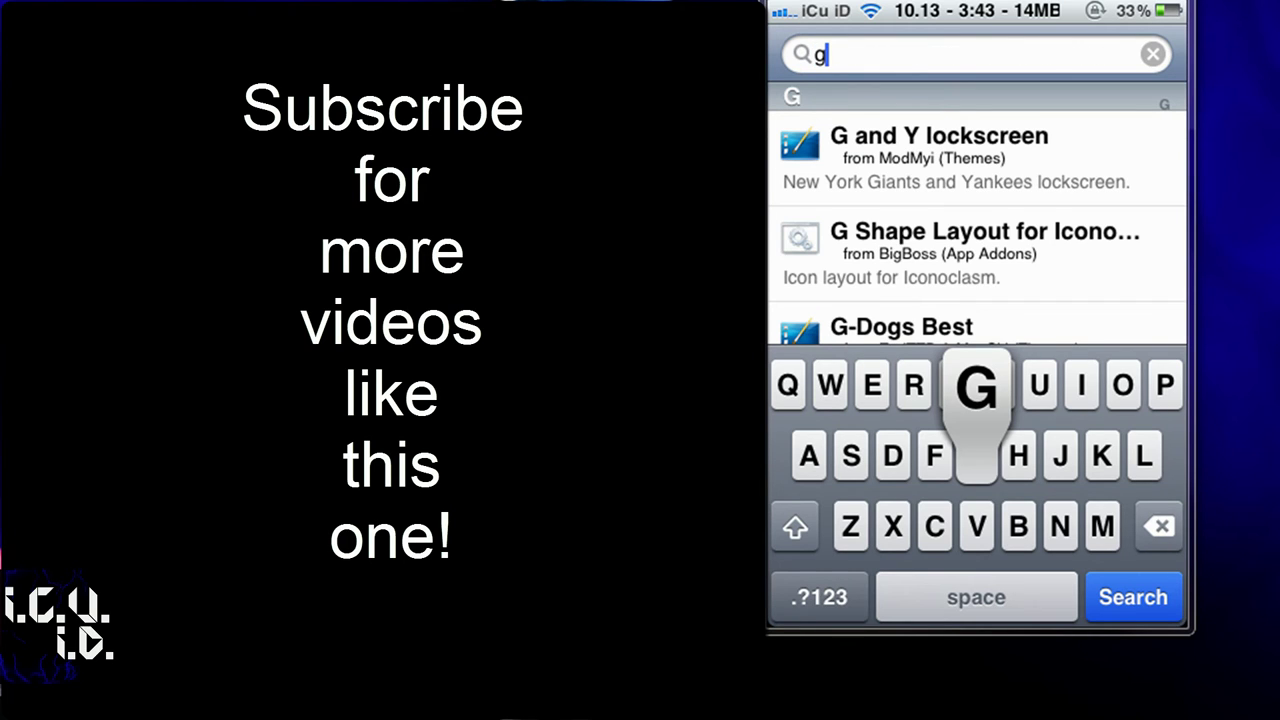
{"action": "type", "text": "c patcher"}
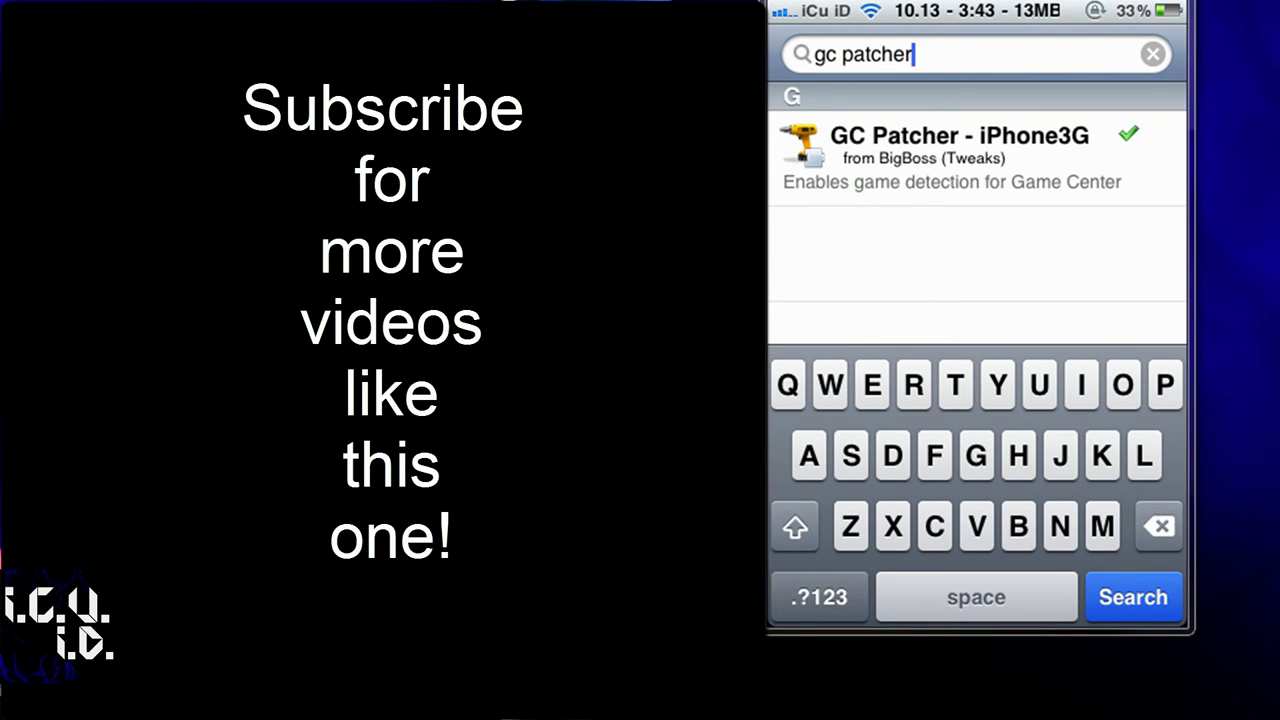
{"action": "left_click", "coordinate": [960, 158]}
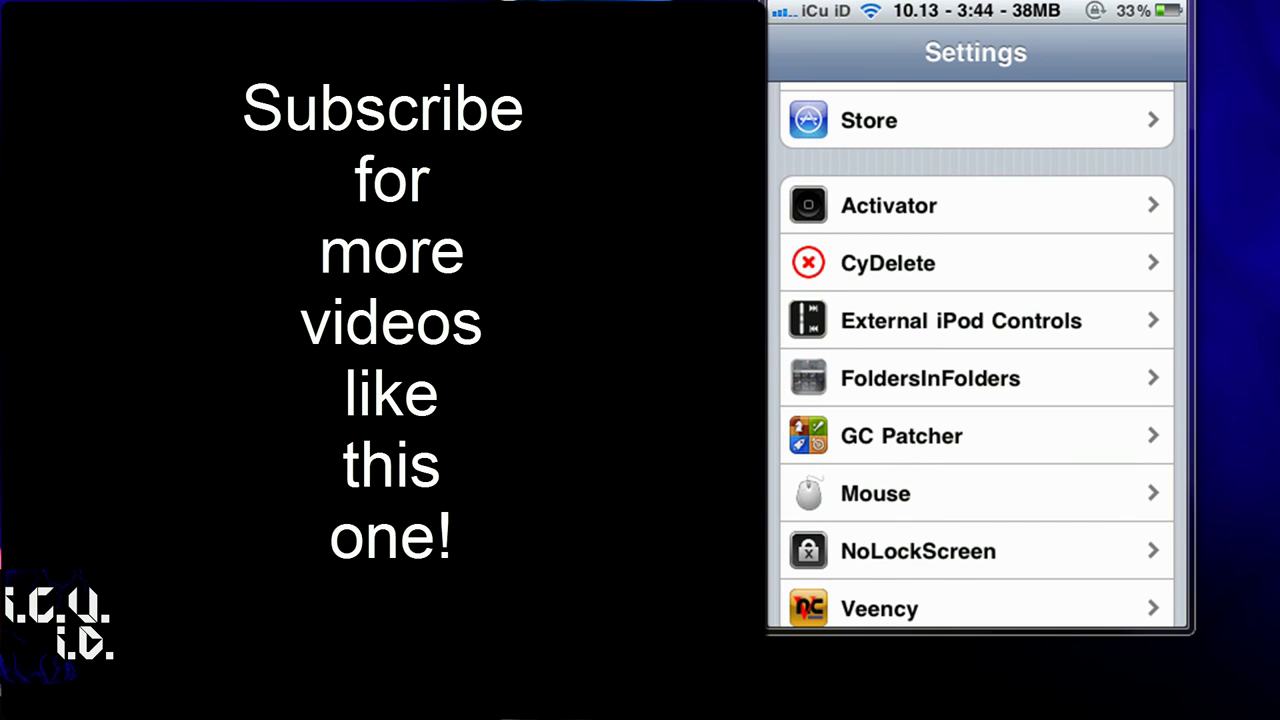
Step: In GC Patcher settings, toggle Angry Birds patching off and back on, then go home
{"action": "left_click", "coordinate": [900, 435]}
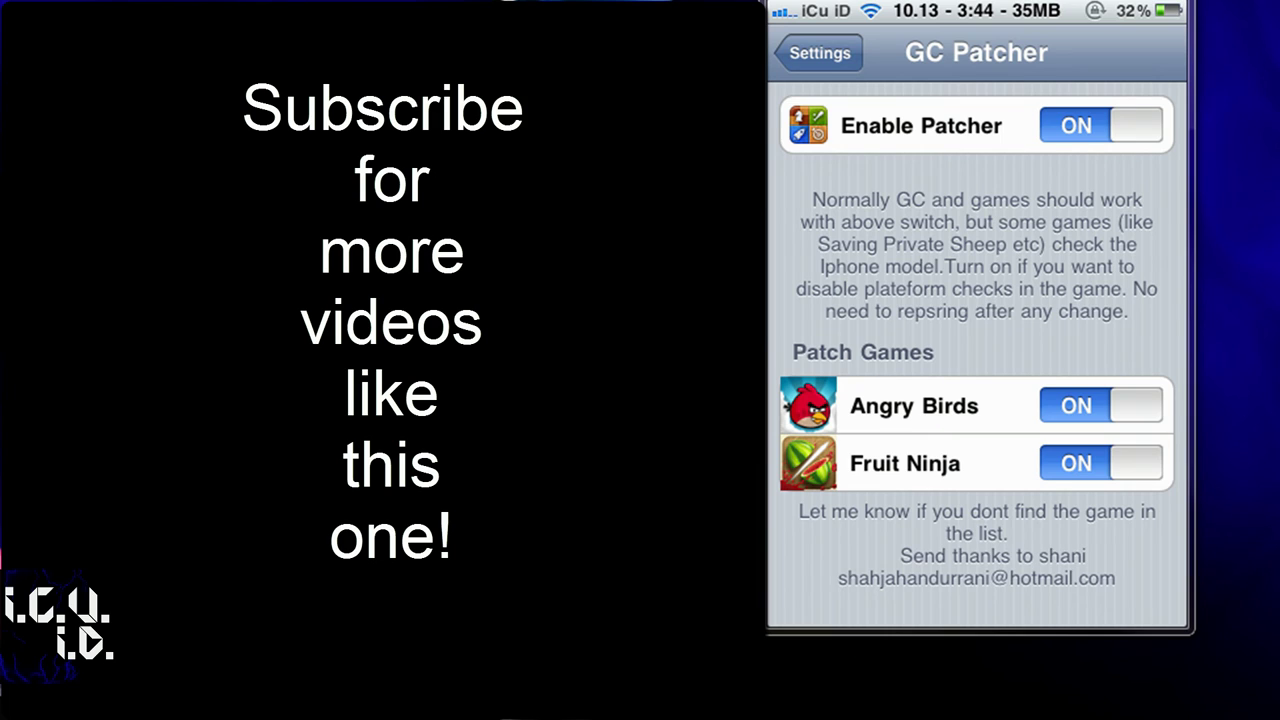
{"action": "scroll", "coordinate": [977, 340], "scroll_direction": "down", "scroll_amount": 2}
{"action": "left_click", "coordinate": [1100, 405]}
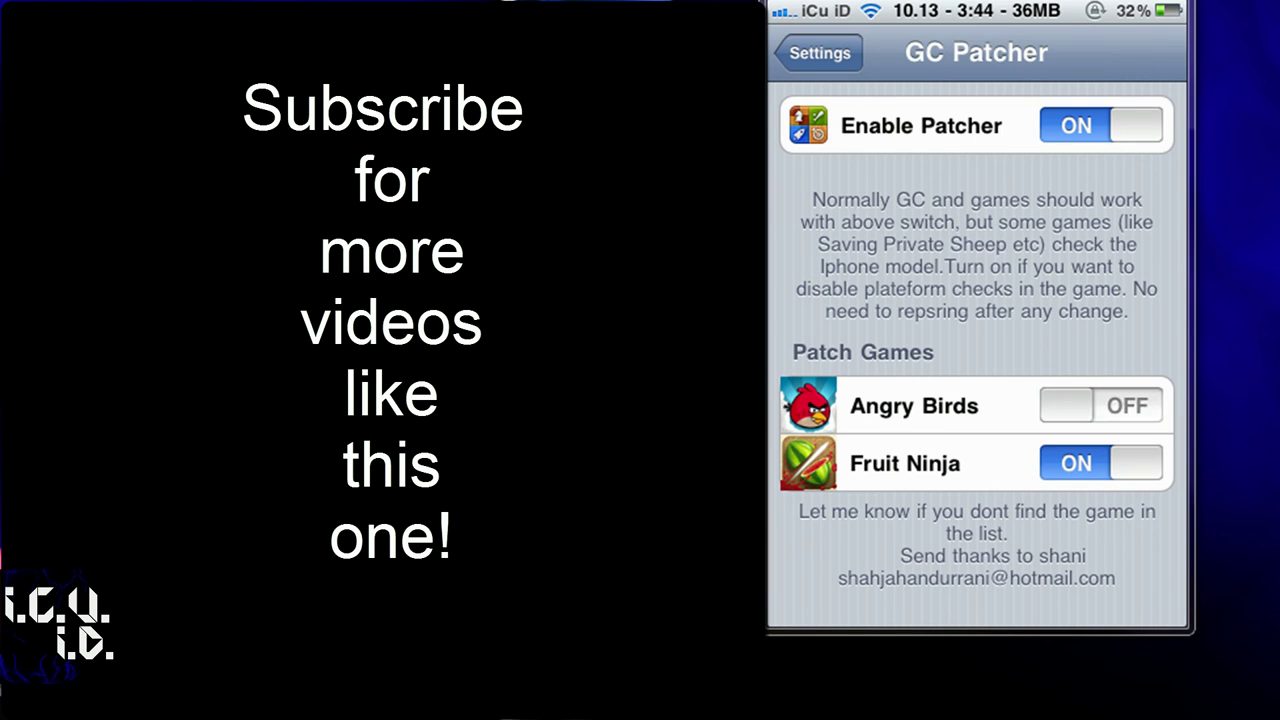
{"action": "left_click", "coordinate": [1100, 405]}
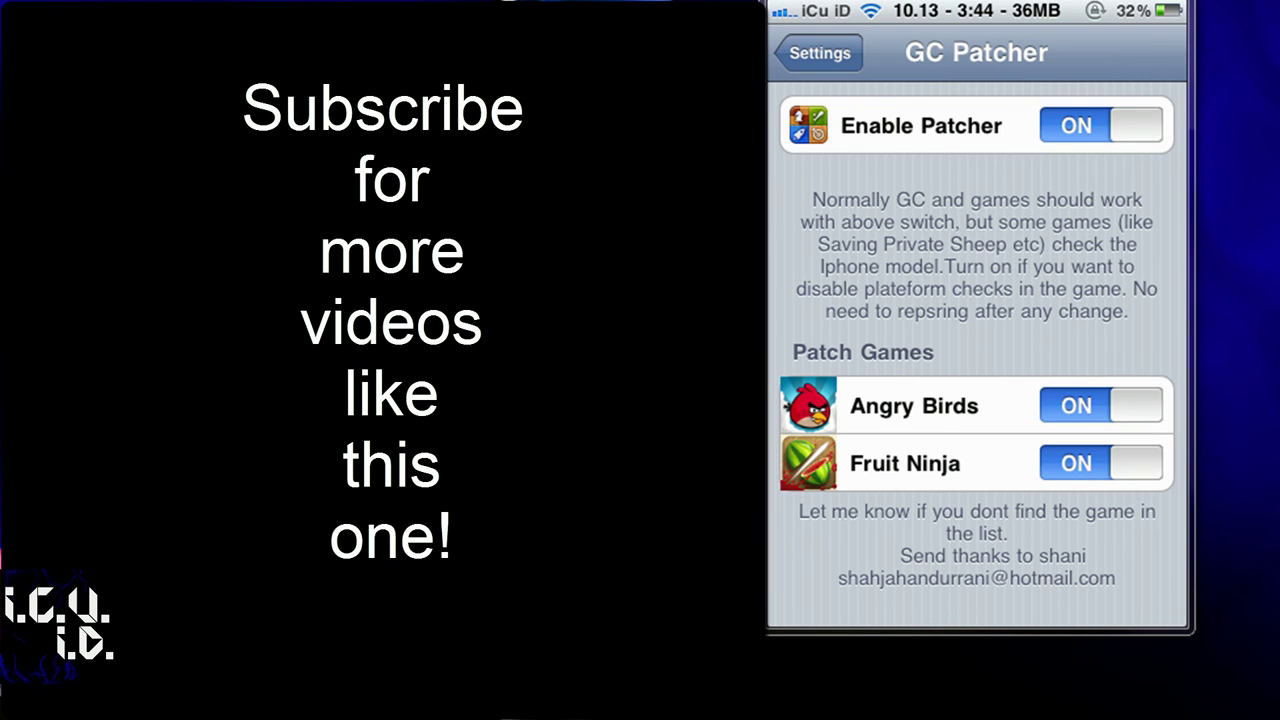
{"action": "key", "text": "Home"}
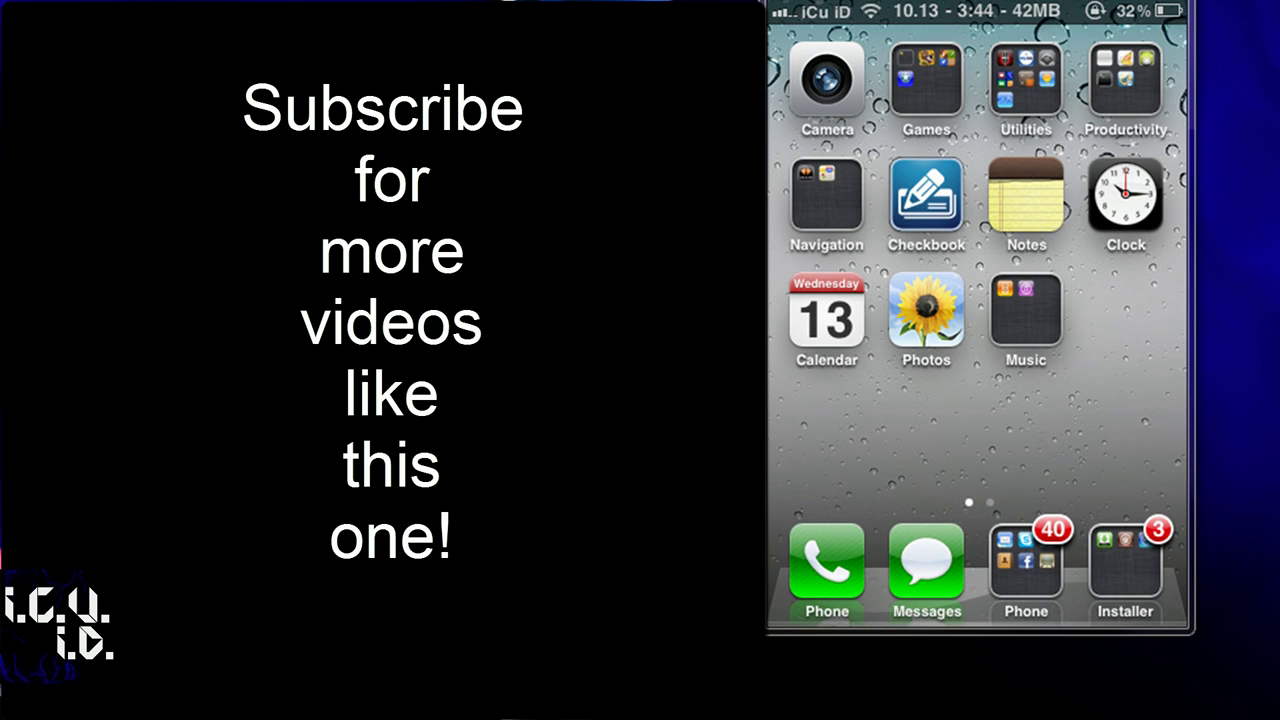
Step: Open the Quick Games folder and launch Fruit Ninja
{"action": "left_click", "coordinate": [926, 80]}
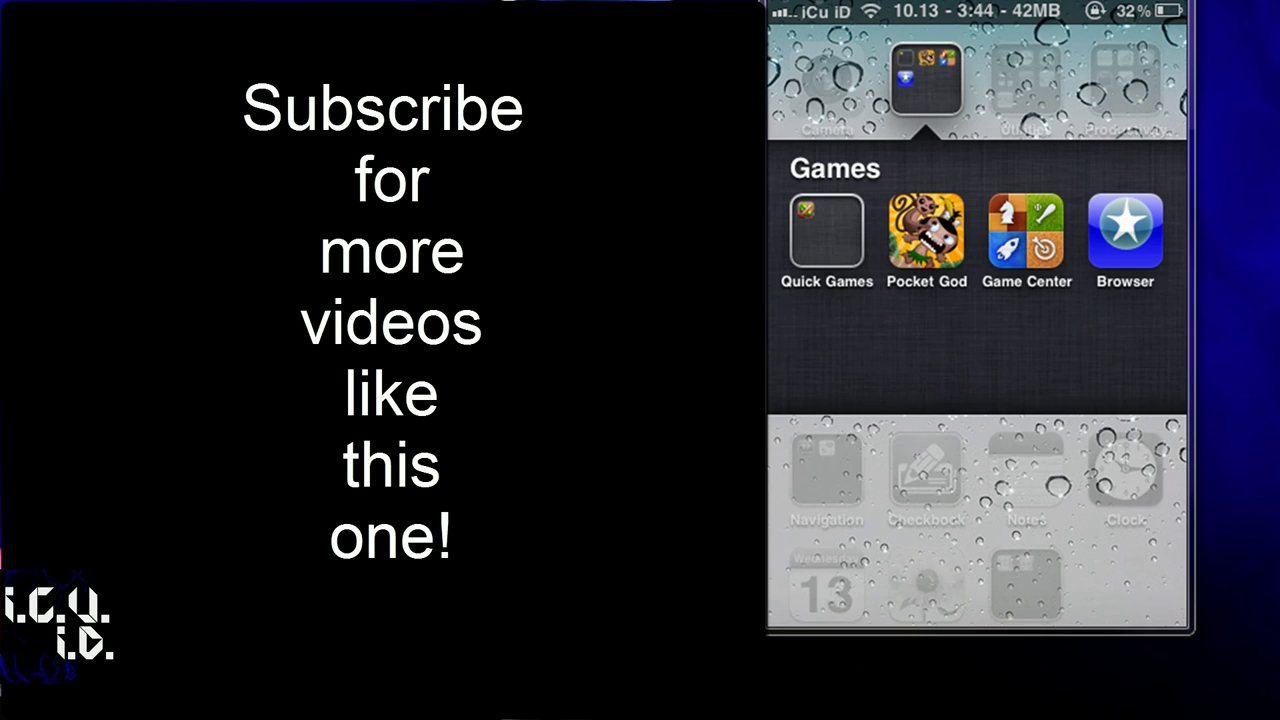
{"action": "key", "text": "Home"}
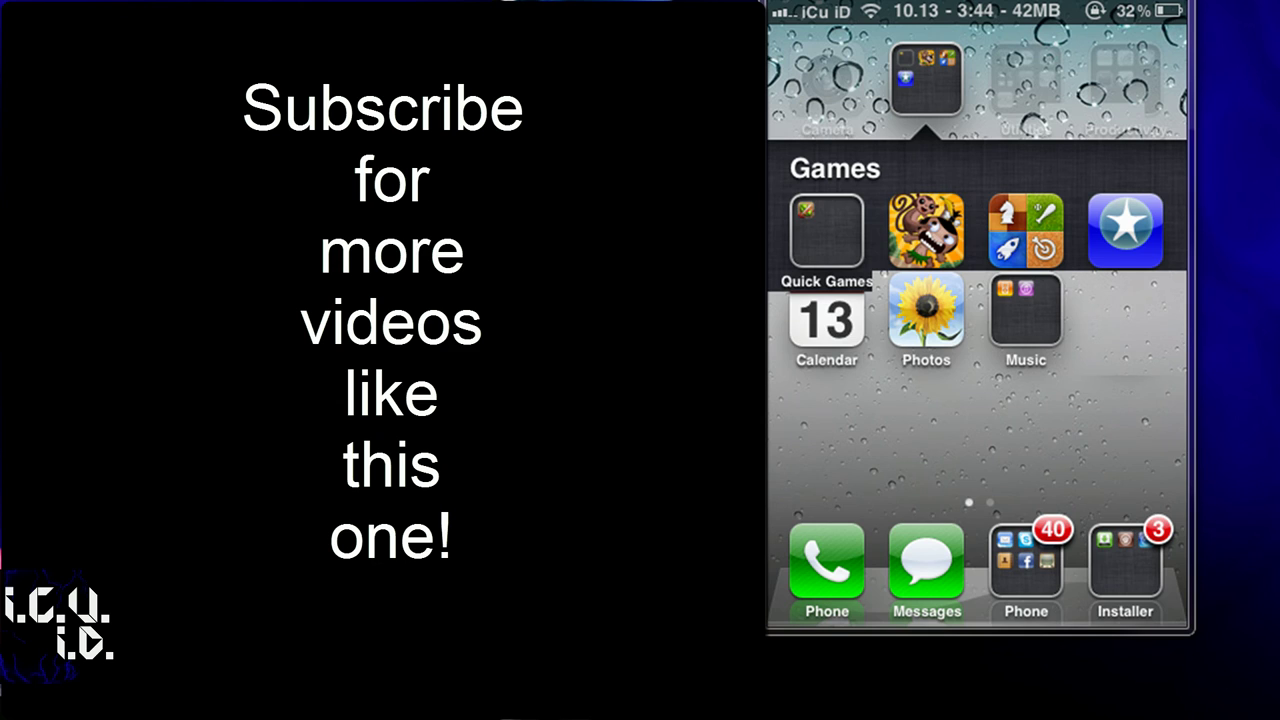
{"action": "left_click", "coordinate": [826, 80]}
{"action": "left_click", "coordinate": [811, 243]}
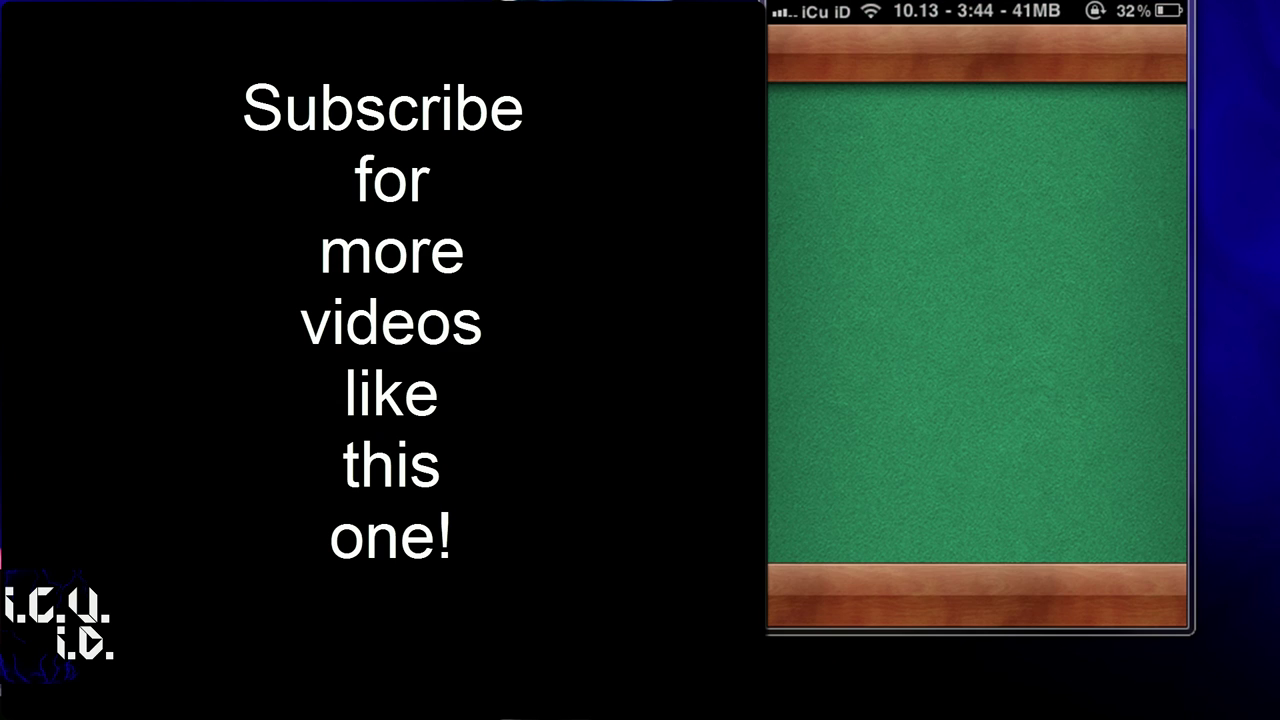